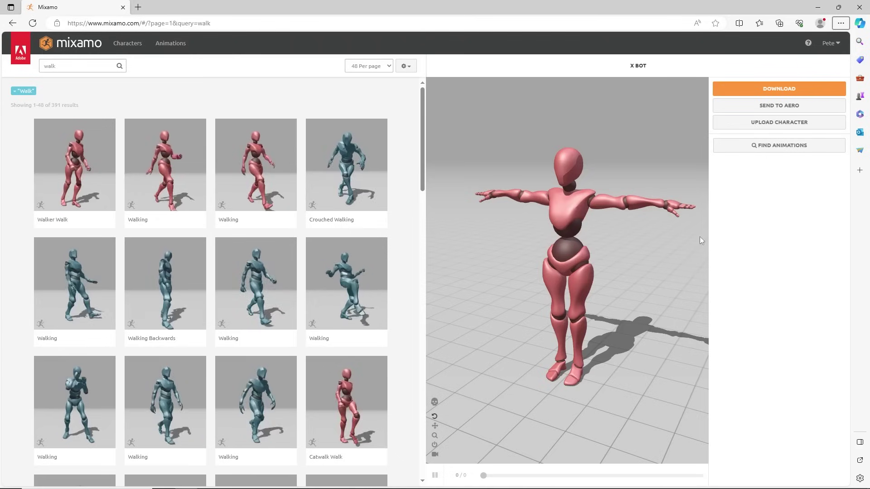
Download the X Bot character in T-pose using the FBX for Unity format
click(783, 90)
click(349, 130)
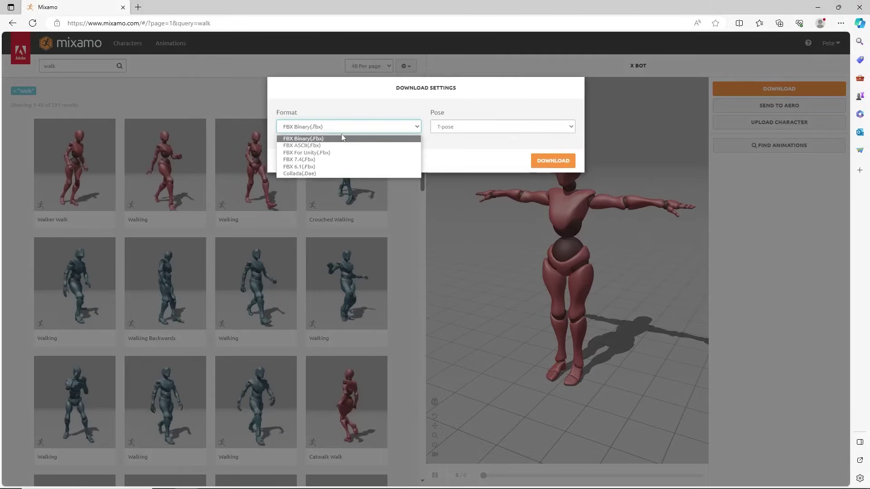
click(360, 155)
click(205, 96)
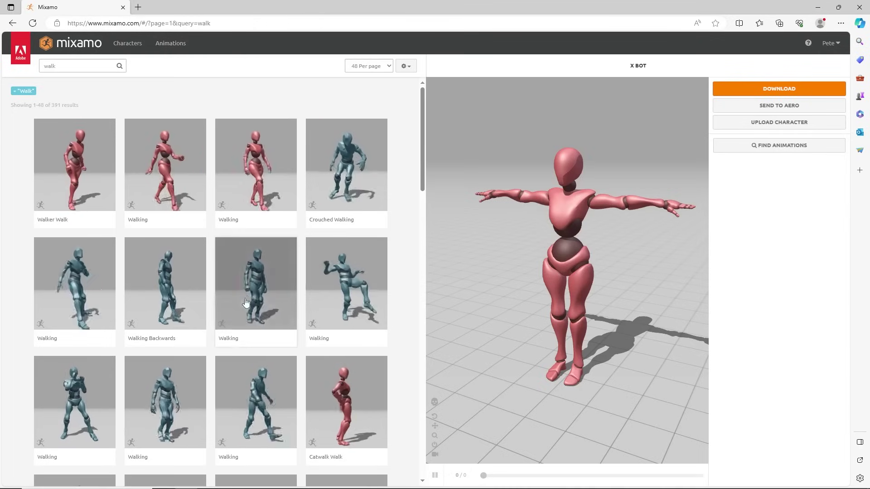
Apply the Walking animation in the third row, second column with In Place enabled, and set its download to FBX for Unity, Without Skin
click(160, 400)
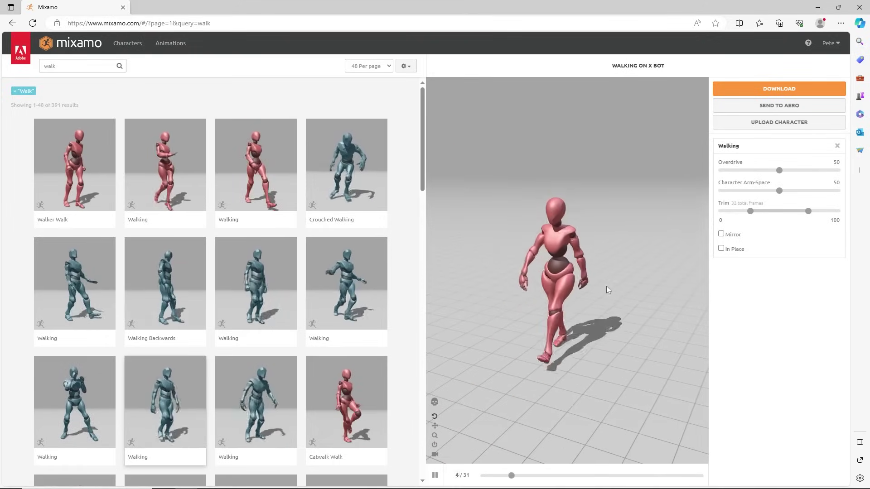
click(720, 248)
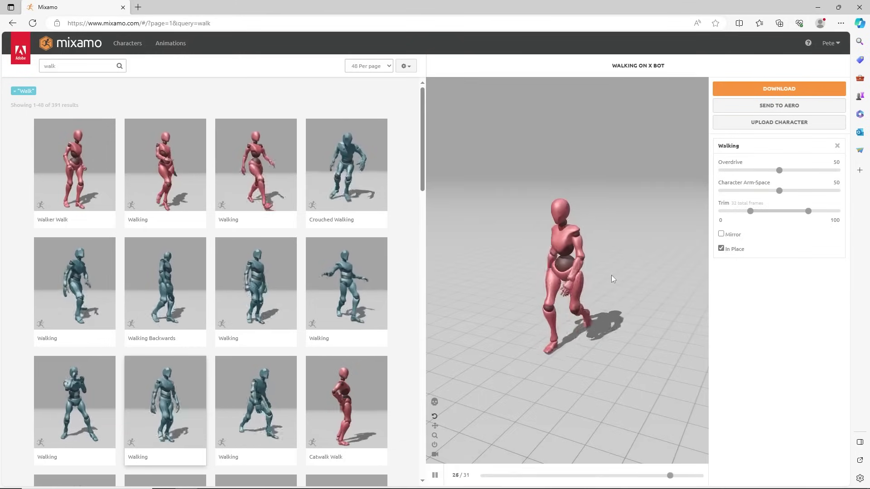
click(736, 93)
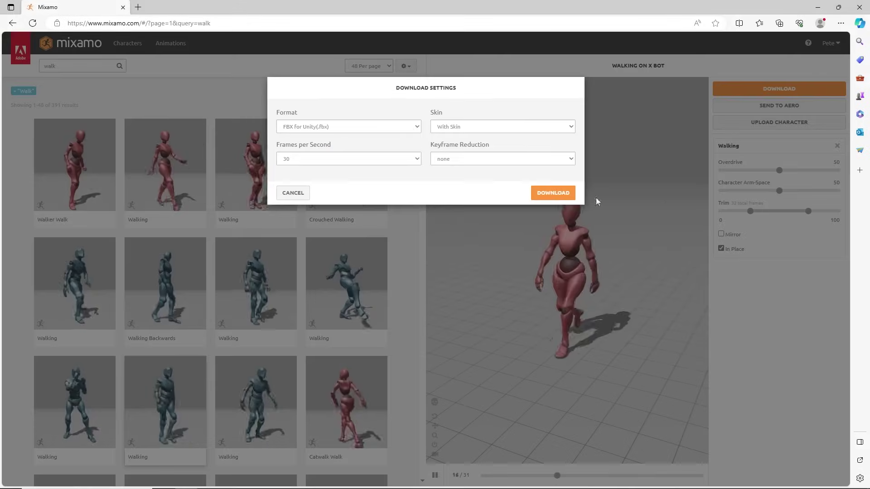
click(373, 126)
click(308, 153)
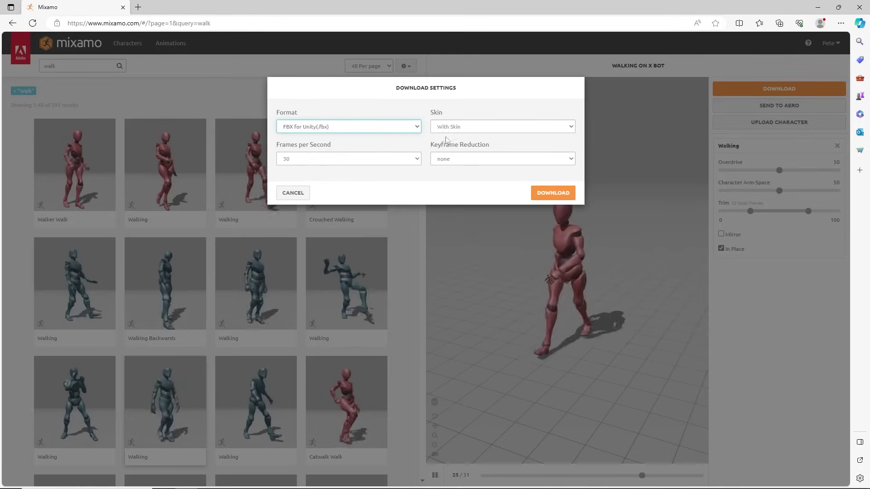
click(479, 130)
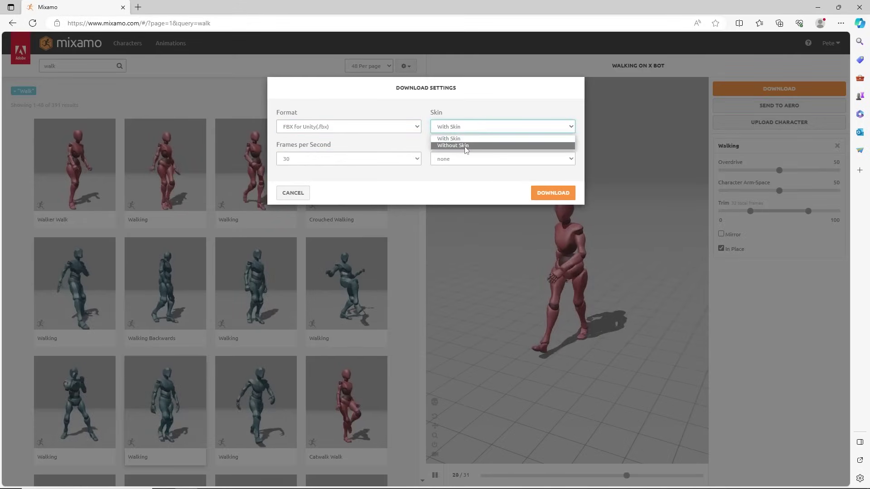
click(466, 144)
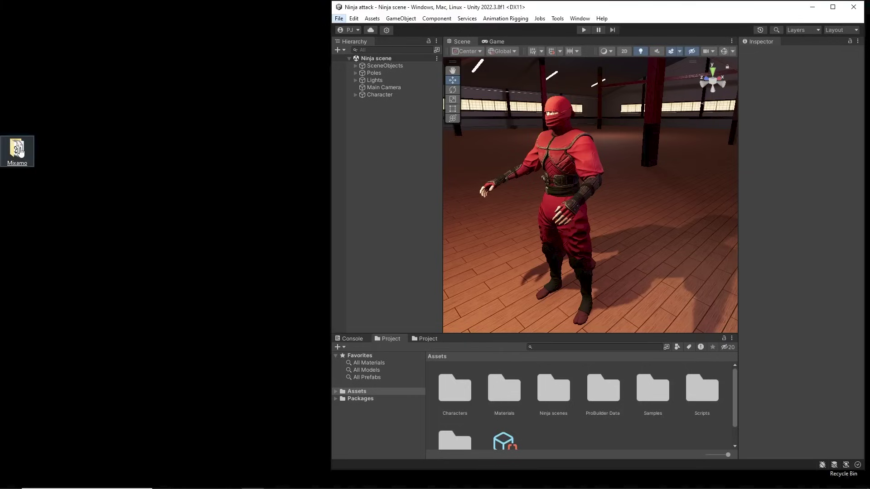
Switch to Unity, import the Mixamo folder into Assets, and set the X Bot@T-Pose rig to Humanoid with its avatar created from this model
drag(20, 152, 635, 390)
click(363, 399)
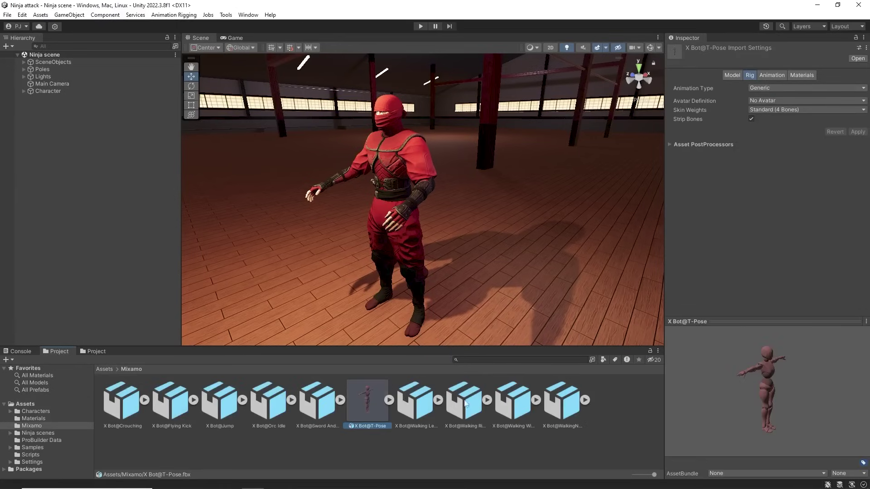
click(779, 89)
click(782, 129)
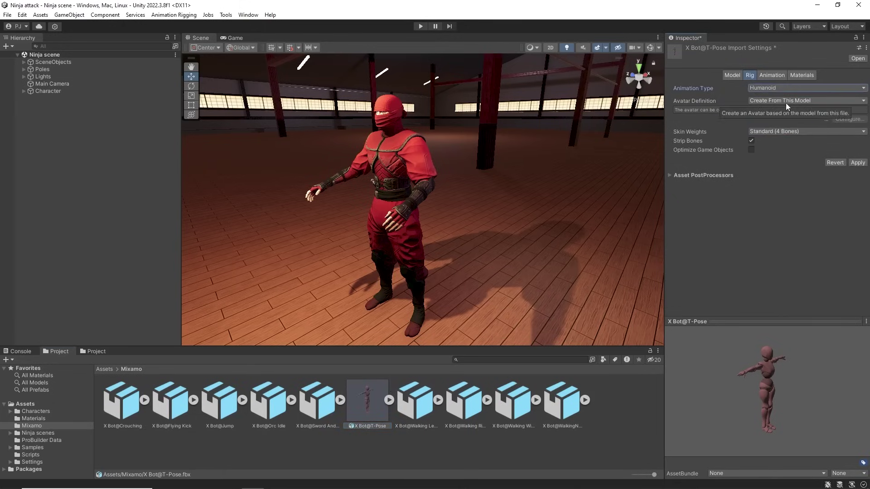
click(858, 164)
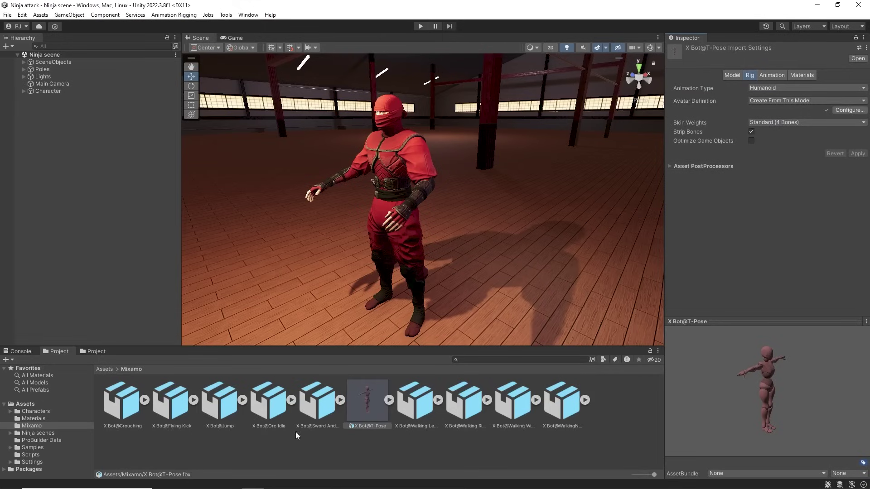
Set the rig animation type of all X Bot animation models except X Bot@T-Pose to Humanoid
click(107, 407)
shift+click(333, 409)
ctrl+click(420, 410)
ctrl+click(460, 407)
ctrl+click(513, 403)
ctrl+click(562, 404)
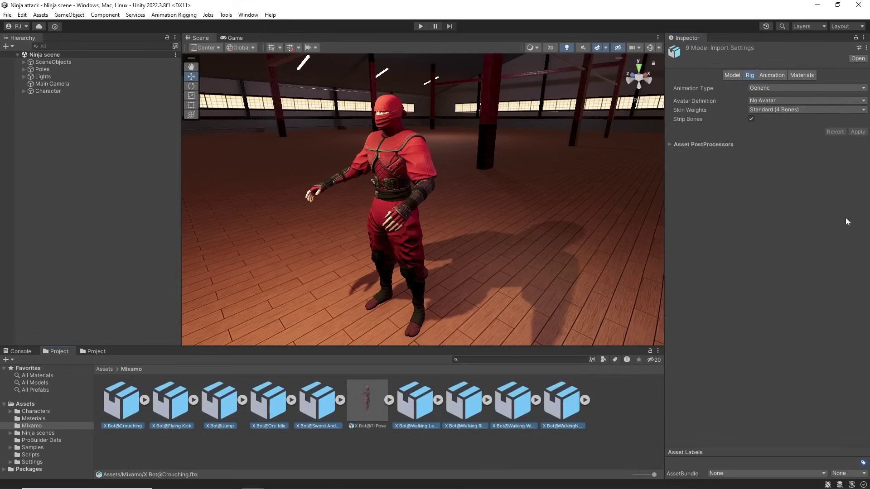
click(789, 88)
click(782, 129)
Set the selected models' avatar definition to Copy From Other Avatar with X Bot@T-PoseAvatar as source, and apply it
click(821, 102)
click(780, 122)
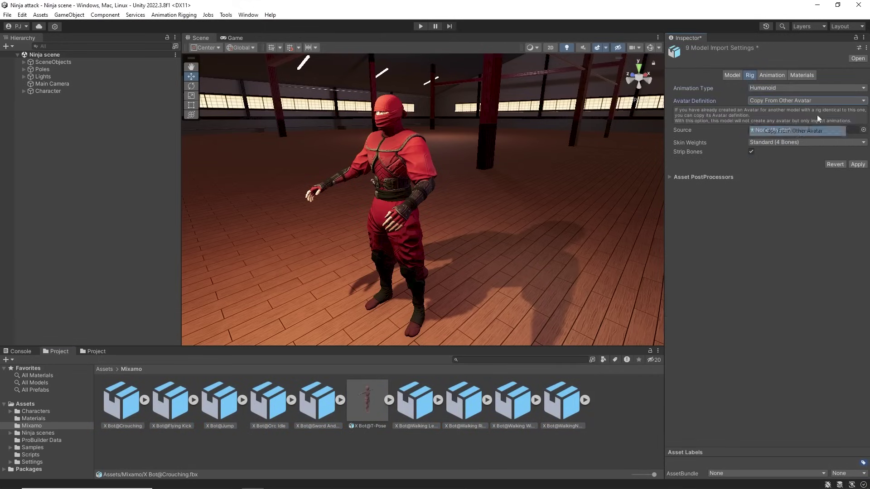
click(863, 130)
double_click(845, 208)
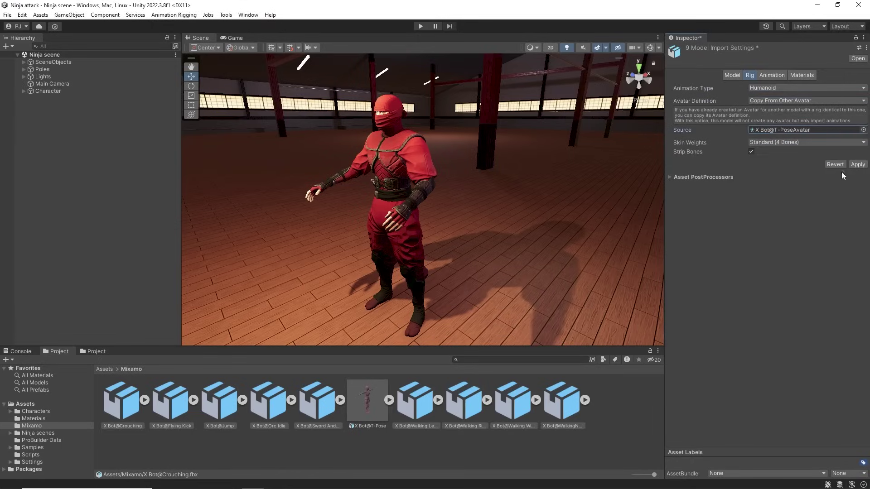
click(856, 164)
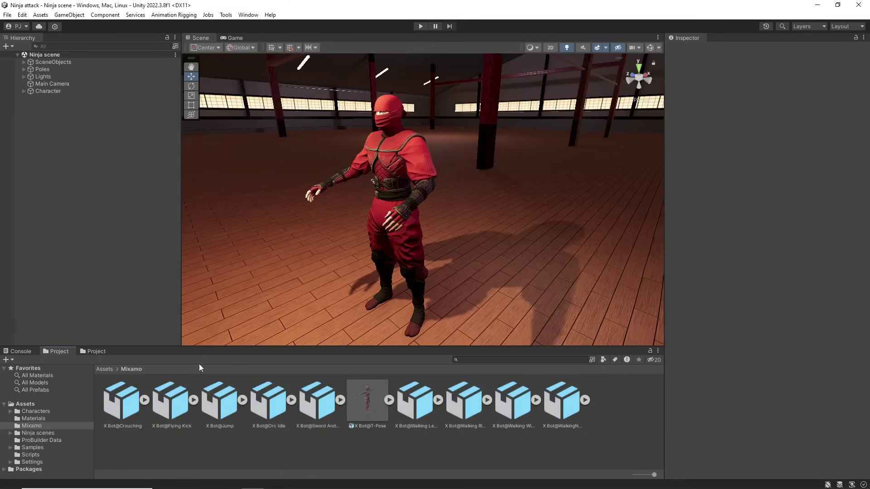
Set the Ninja model's rig animation type to Humanoid in its import settings and apply the change
click(97, 351)
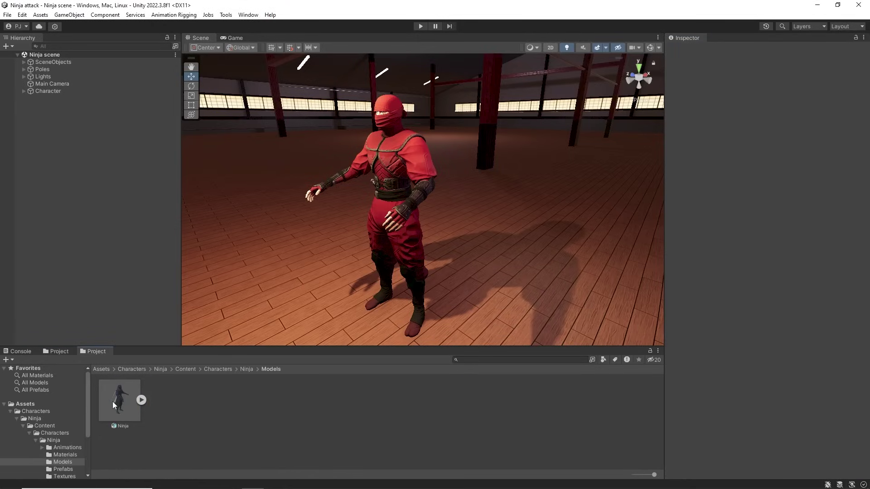
click(112, 402)
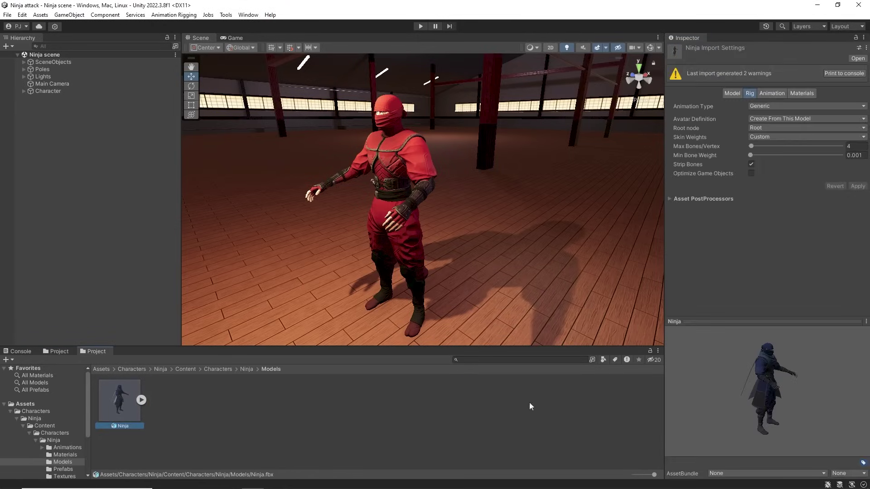
click(773, 106)
click(776, 147)
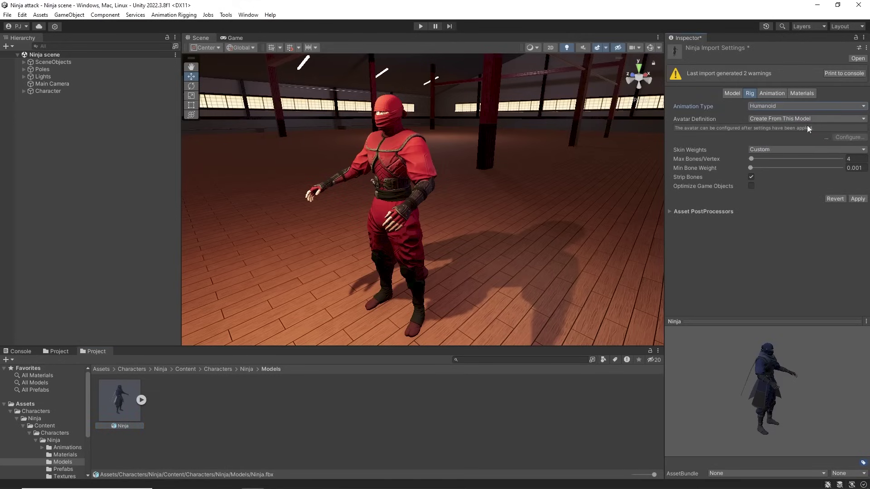
click(858, 199)
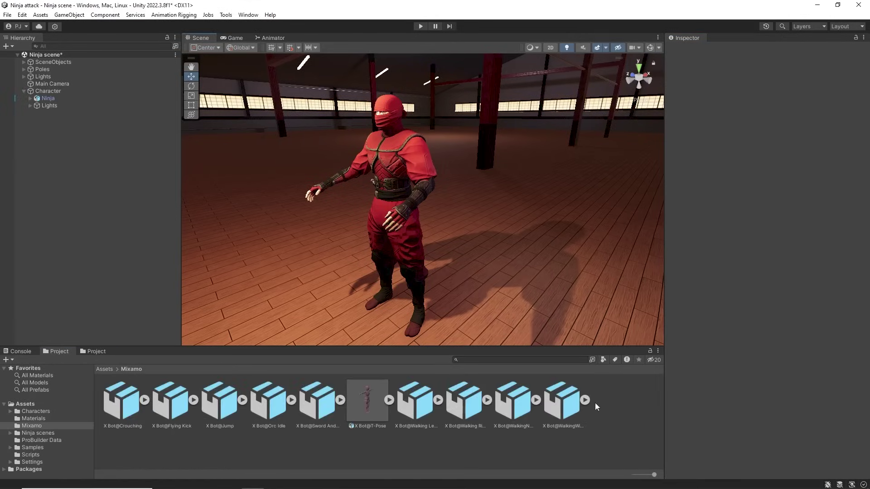
Assign the WalkingWithRM clip to the Ninja in the hierarchy, and place its state beside Entry in the Ninja animator controller
click(585, 400)
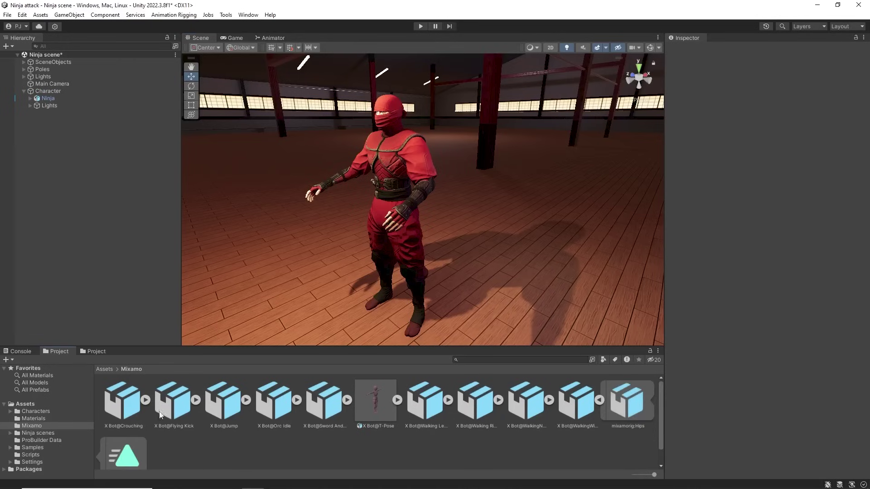
scroll(202, 450, down, 1)
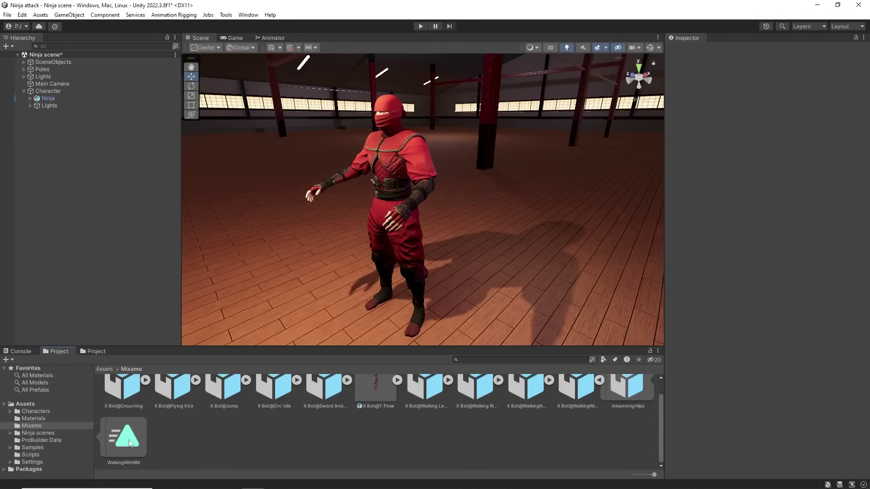
drag(130, 444, 50, 100)
scroll(129, 397, up, 1)
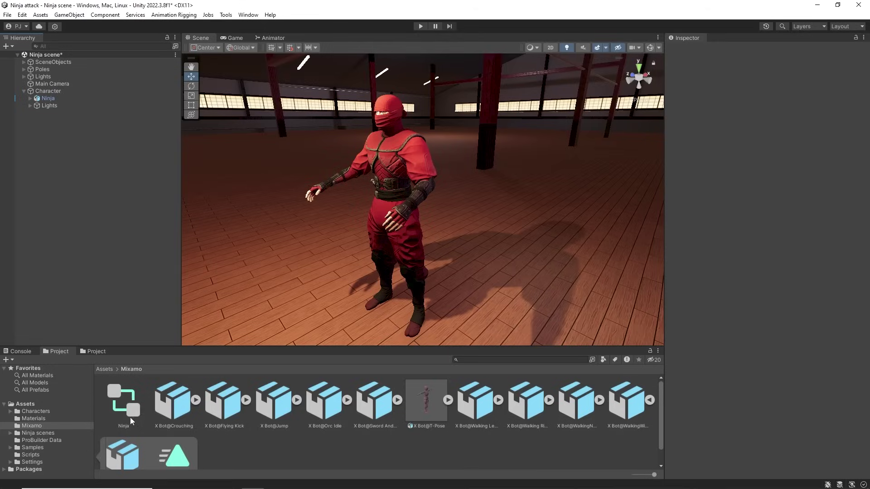
double_click(129, 415)
drag(395, 170, 439, 211)
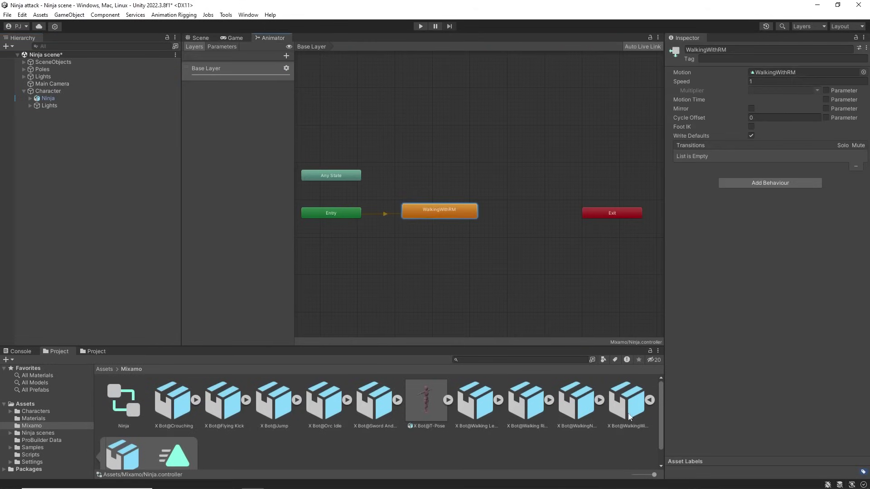
Enable Loop Time for the WalkingWithRM clip in the X Bot@WalkingWithRM import settings and apply it
click(628, 411)
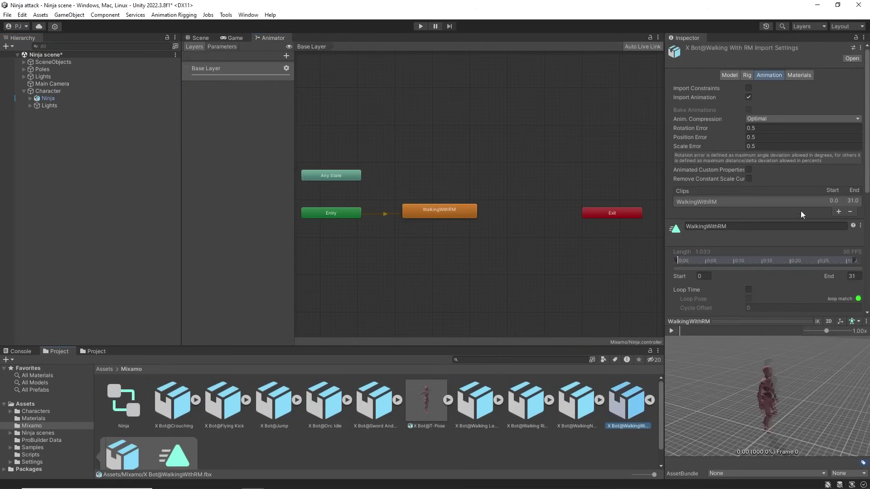
scroll(798, 218, down, 5)
click(749, 192)
scroll(799, 206, down, 4)
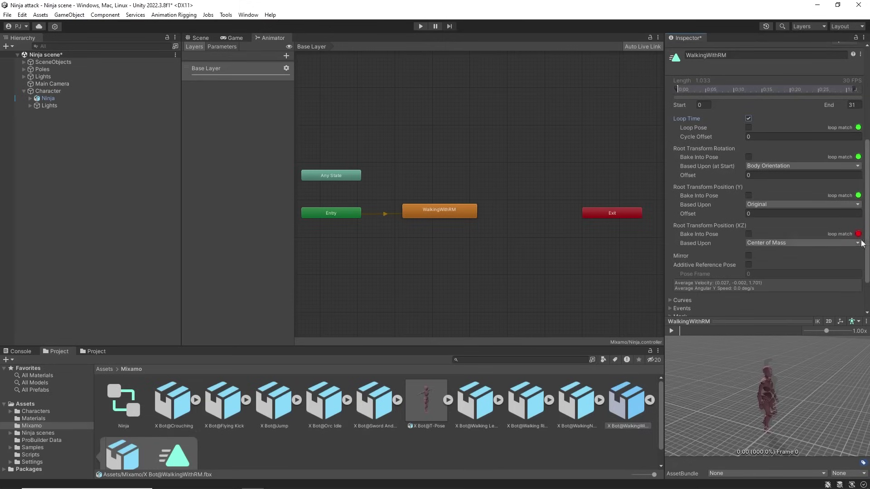
scroll(826, 260, down, 2)
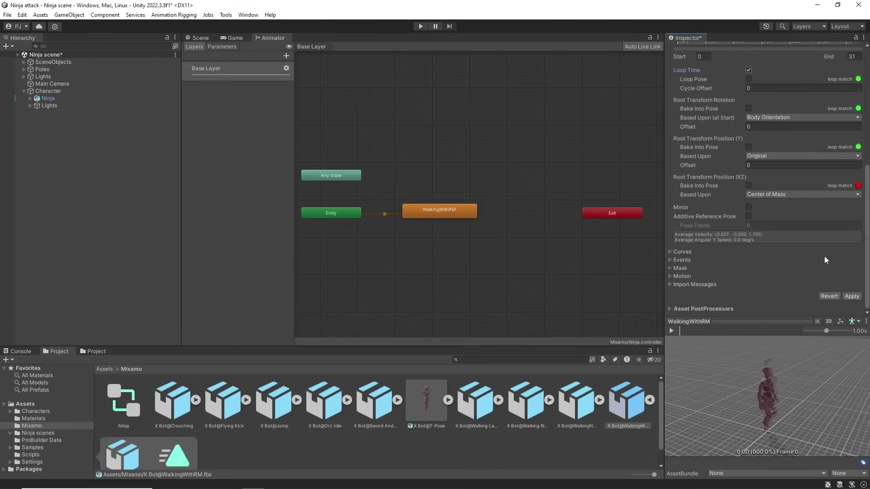
click(851, 296)
Set the Ninja's Animator to use NinjaAvatar with Apply Root Motion enabled, and end the play-mode test
click(43, 98)
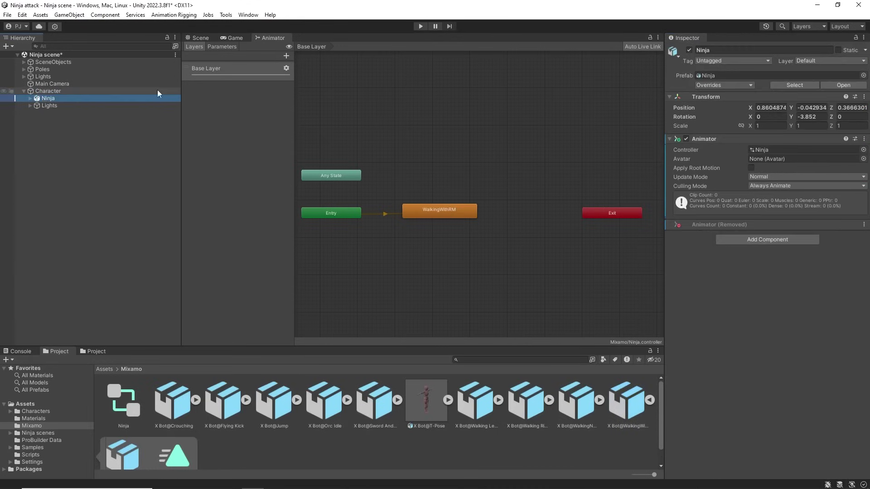
key(ctrl+1)
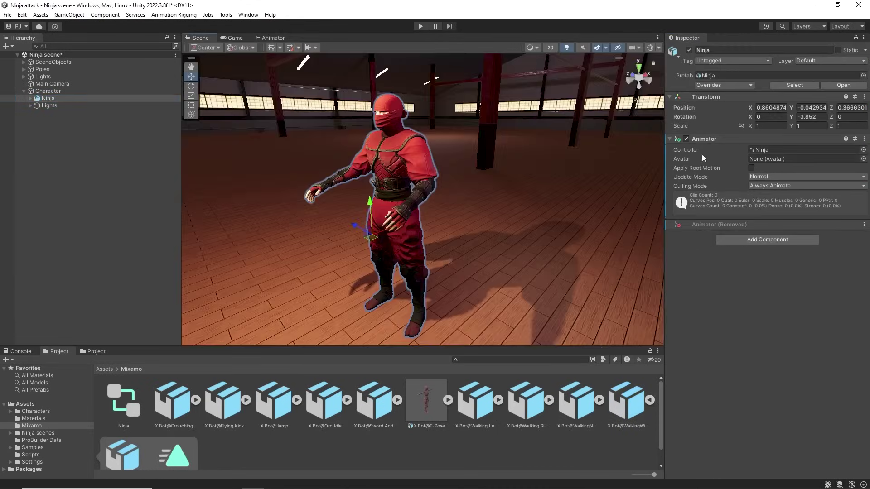
click(863, 159)
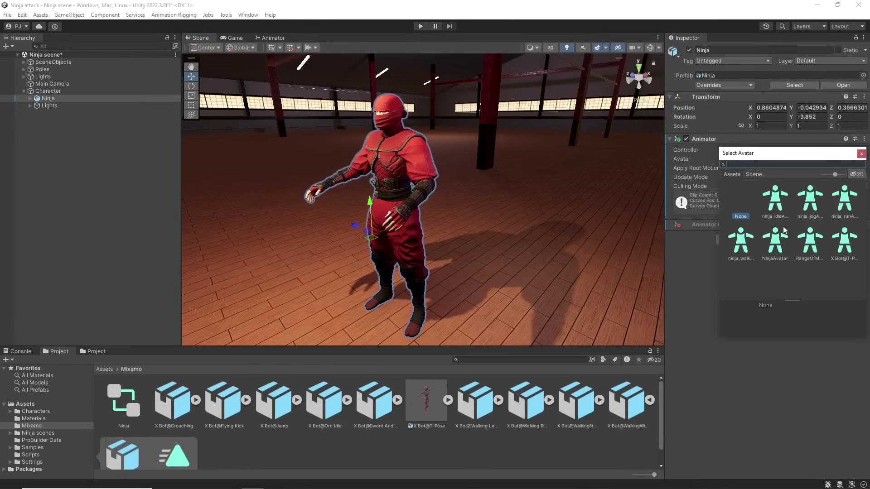
double_click(775, 242)
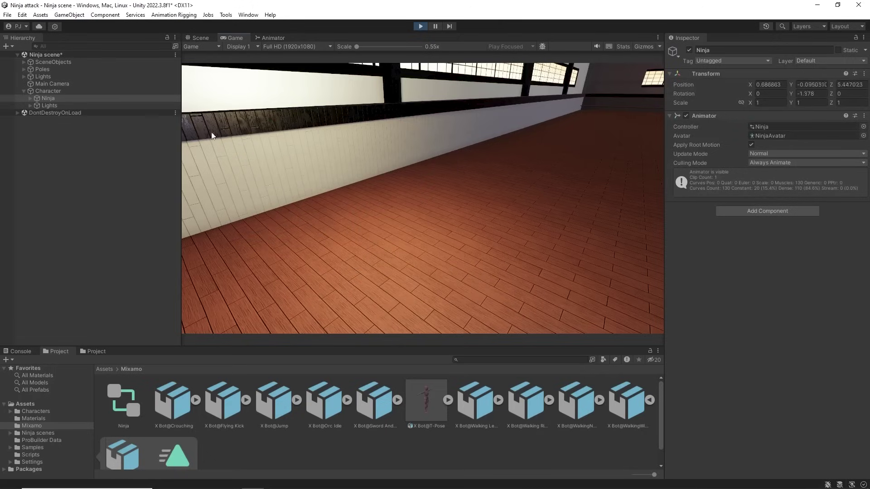
key(ctrl+p)
Add a Rigidbody component to the Ninja and freeze its rotation on the X, Y and Z axes
click(770, 241)
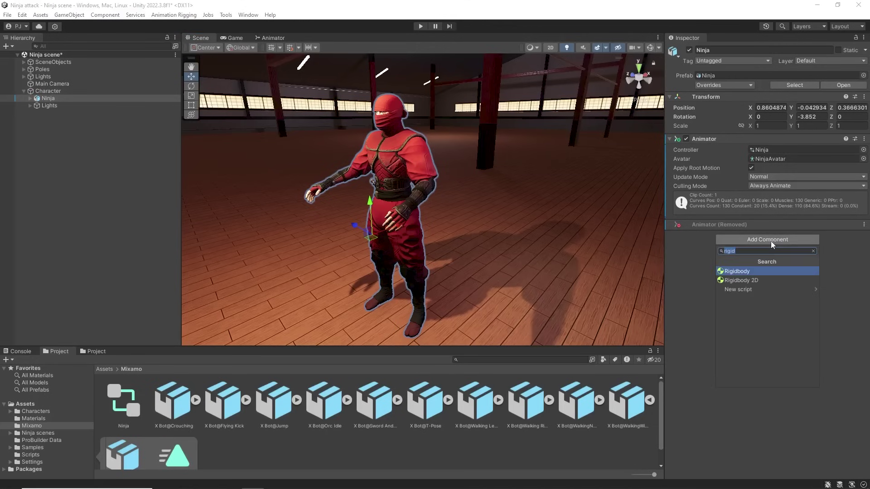
click(747, 270)
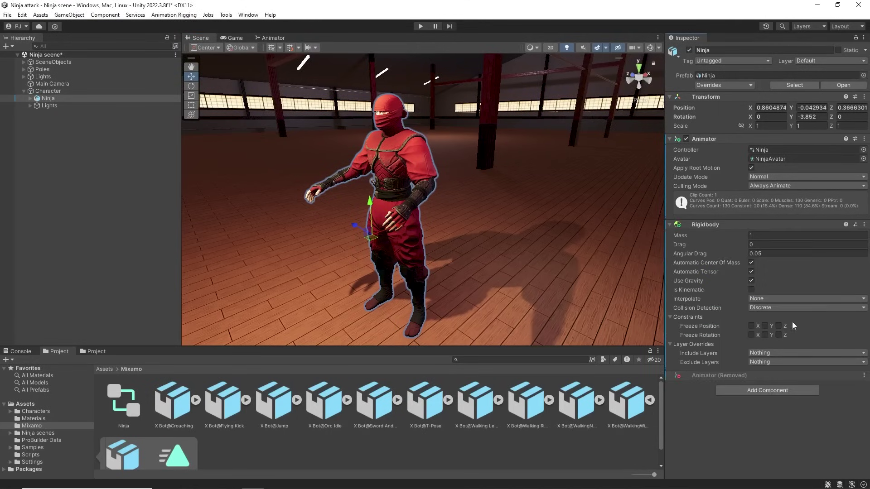
click(751, 335)
click(764, 336)
Add a Capsule Collider to the Ninja and, with the scene gizmos shown, set the collider's center Y to 1
click(770, 390)
text(capsule)
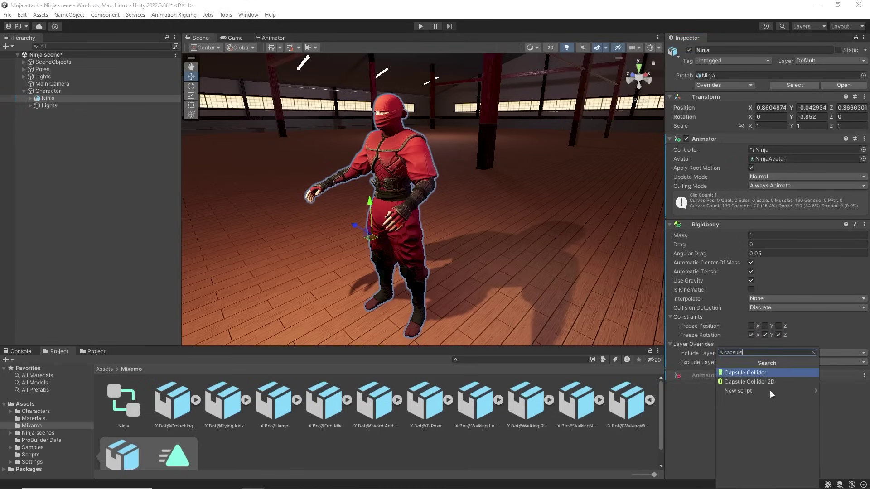
click(760, 373)
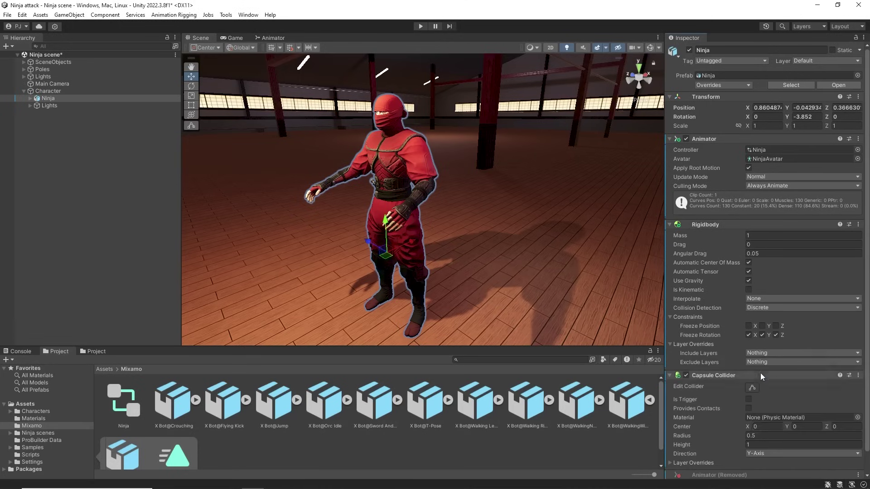
click(651, 48)
scroll(779, 404, down, 1)
click(804, 405)
text(1)
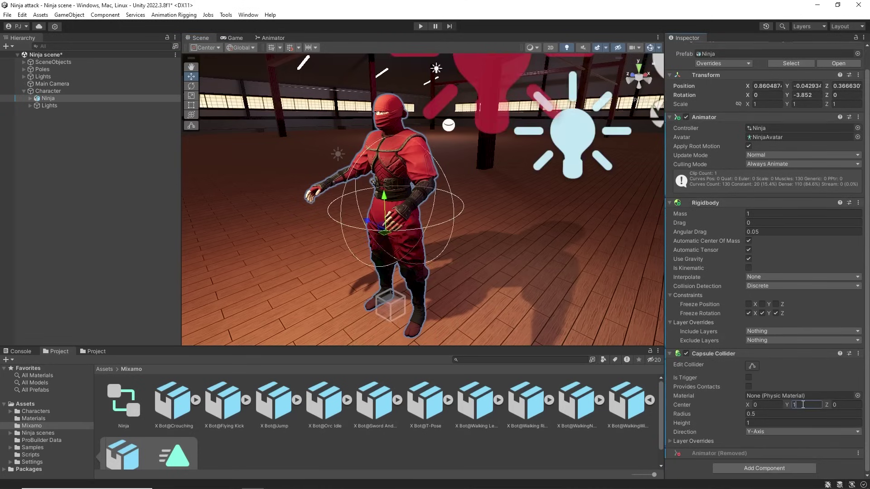
Set the Capsule Collider's height to 2 and run a short play-mode test of the Ninja
click(802, 423)
text(2)
click(420, 26)
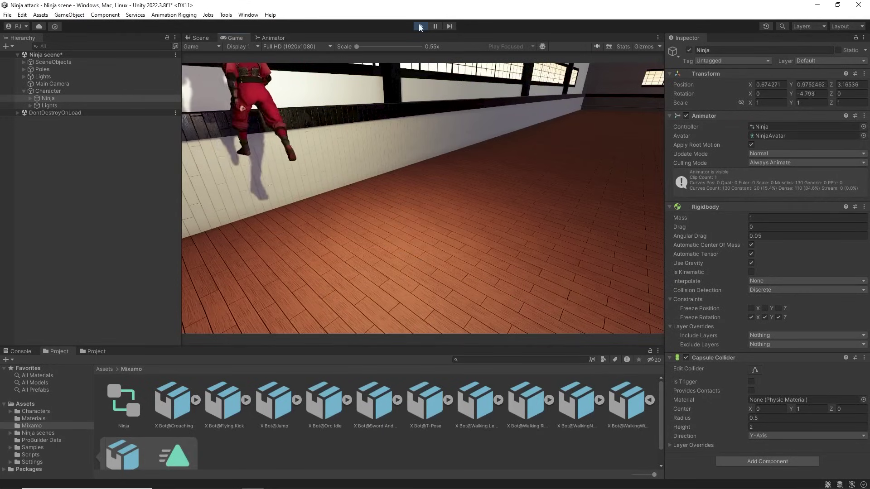
click(421, 27)
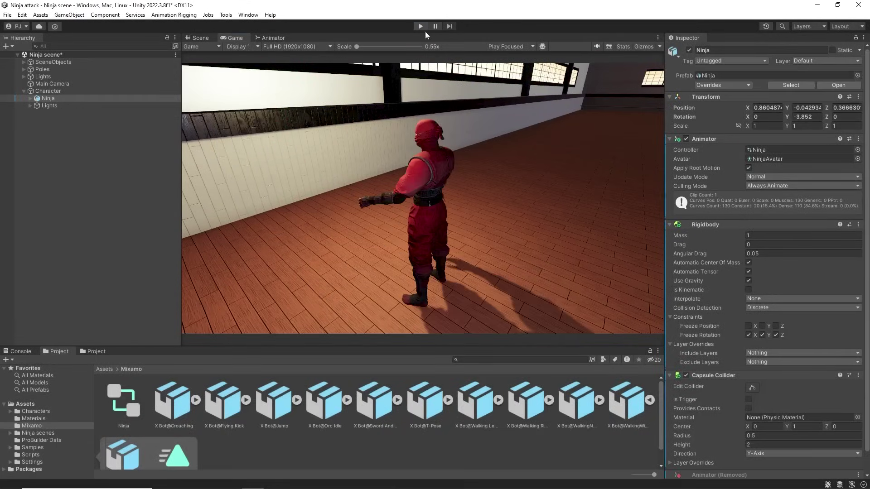
Enable Bake Into Pose for Root Transform Position (Y) on the WalkingWithRM clip, apply it, and play-test the walk
click(620, 400)
scroll(769, 242, down, 5)
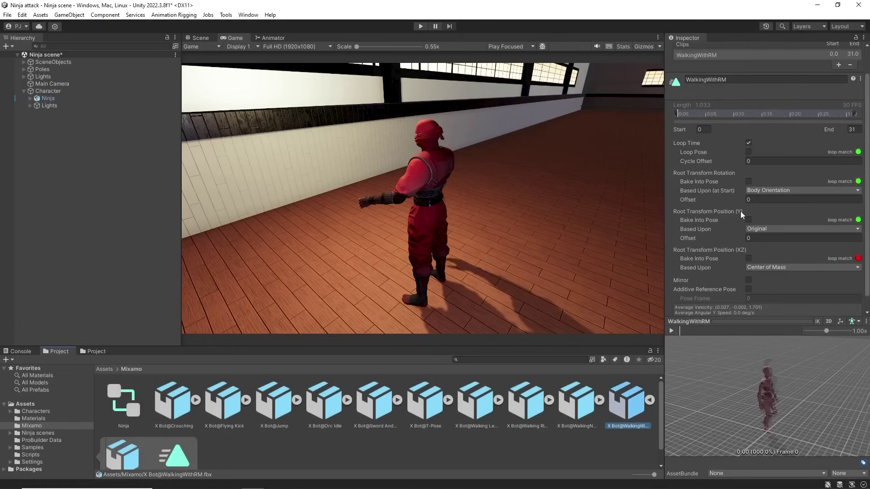
click(748, 219)
scroll(804, 215, down, 3)
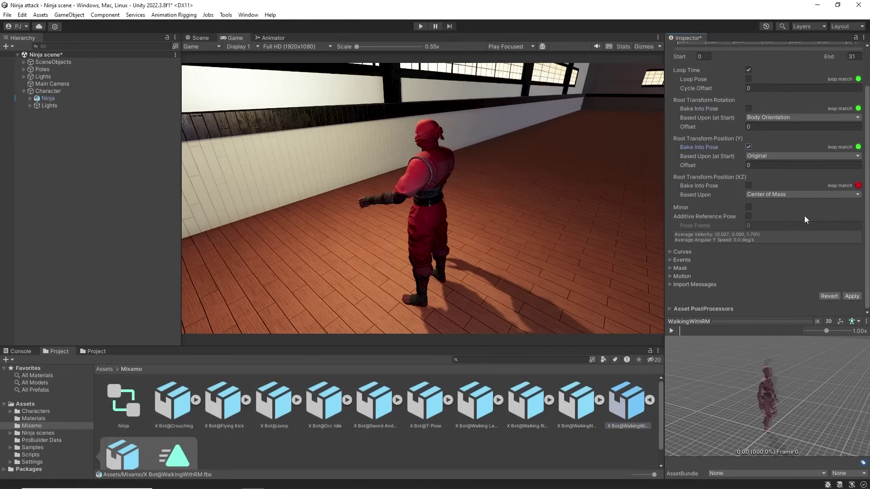
click(851, 296)
key(ctrl+p)
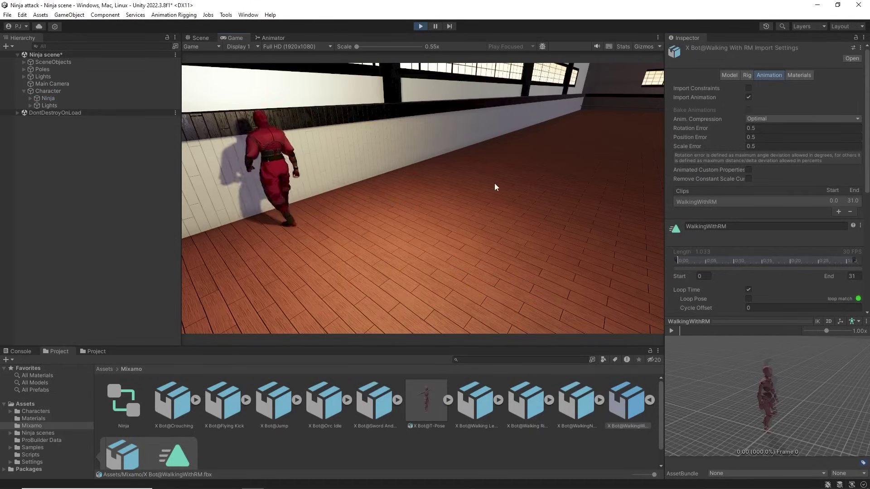
key(ctrl+p)
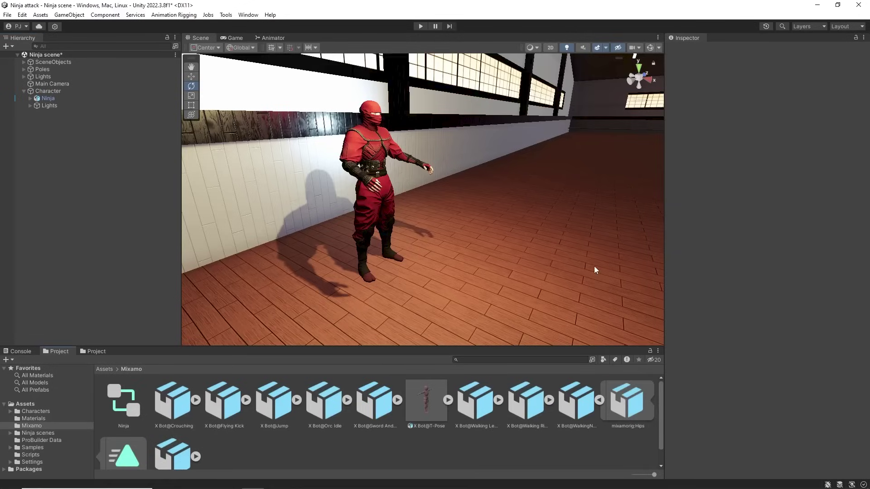
Enable Foot IK on the Crouching state of the Ninja animator controller during the play-mode test
scroll(398, 443, down, 1)
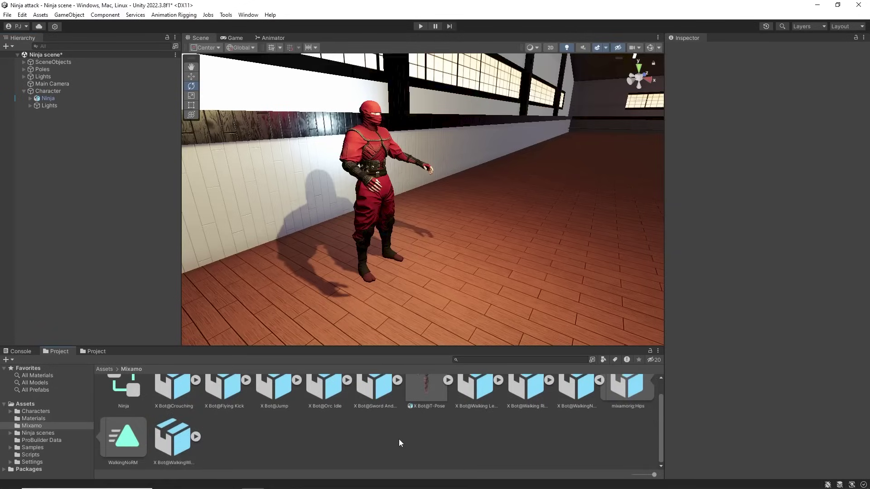
click(273, 39)
click(451, 215)
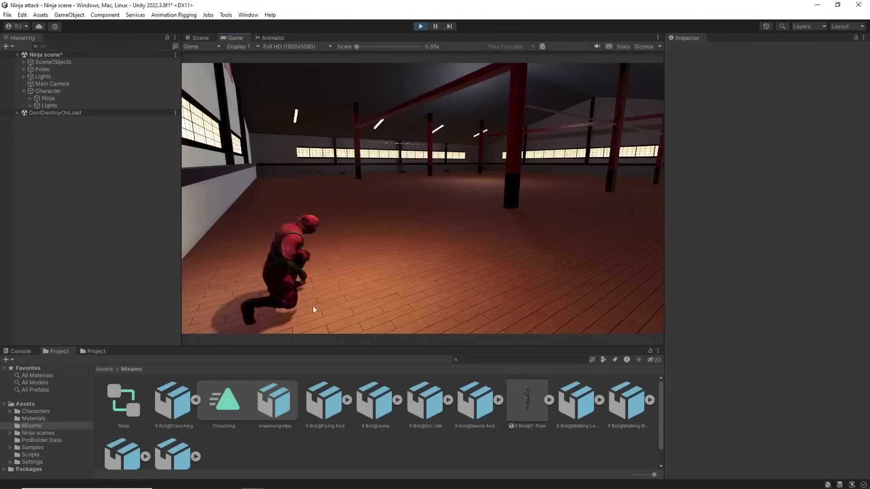
click(275, 37)
click(435, 176)
click(236, 38)
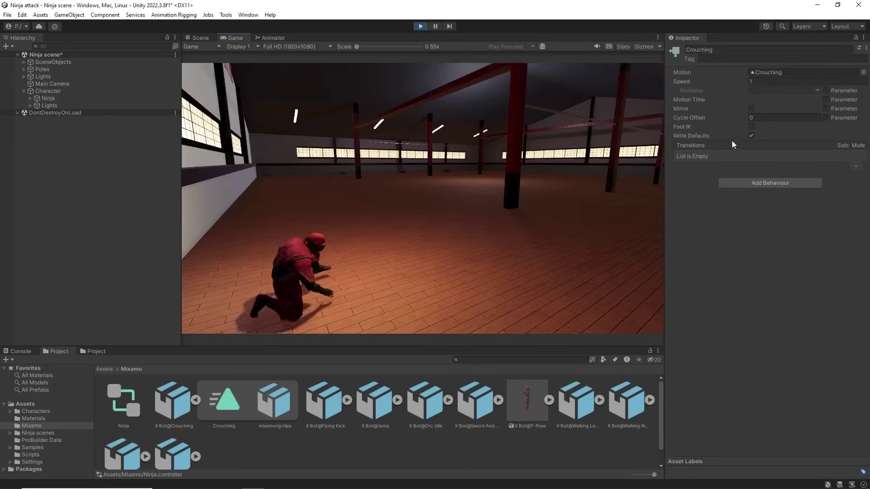
click(751, 127)
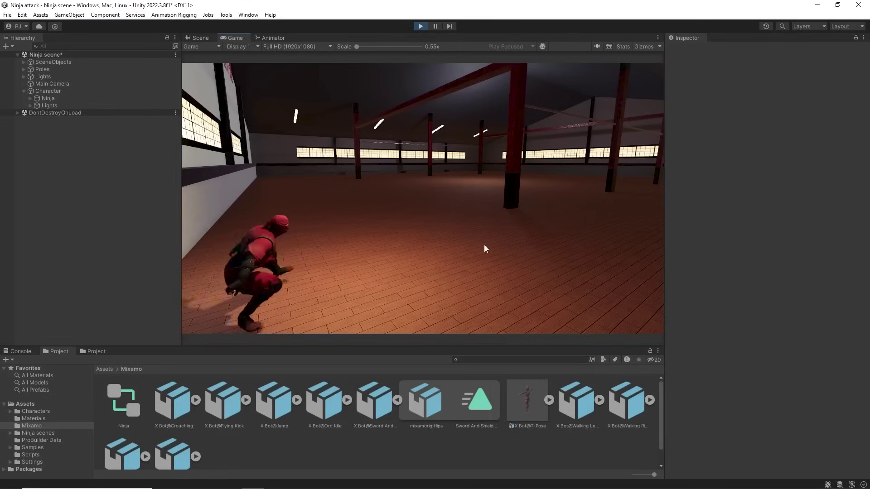
Enable Bake Into Pose for Root Transform Rotation on the Sword And Shield Attack clip, apply it, and start a play-mode test
key(ctrl+p)
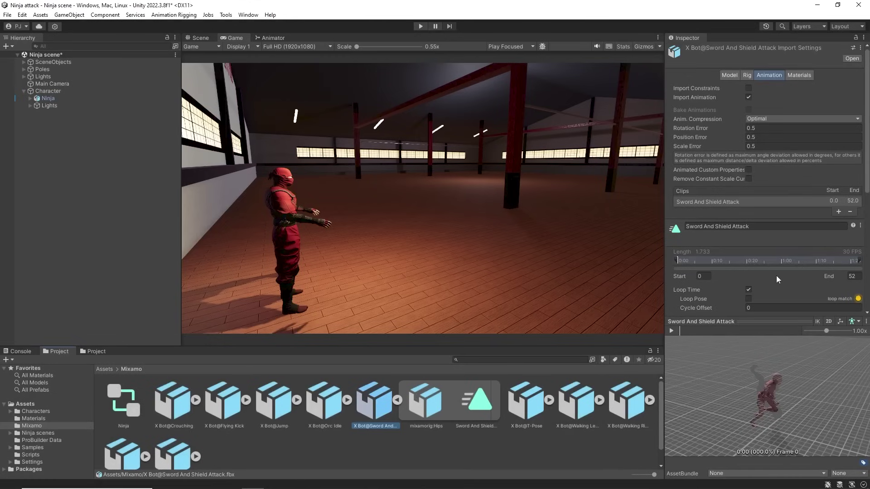
scroll(777, 279, down, 5)
click(700, 131)
scroll(789, 172, down, 2)
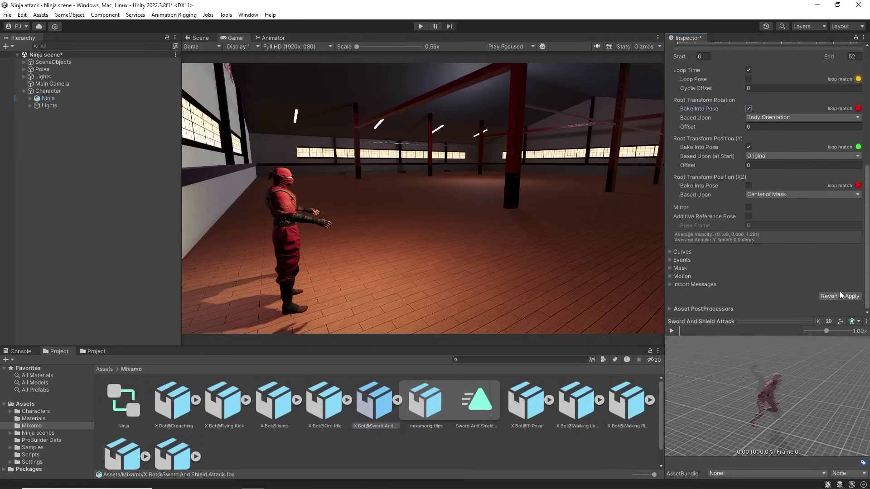
click(852, 296)
key(ctrl+p)
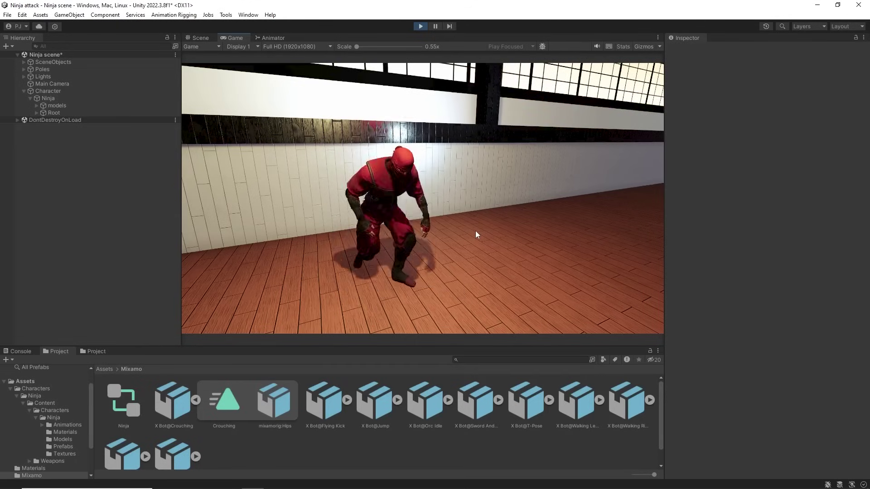
End the play-mode test and open the Package Manager
click(421, 26)
click(243, 14)
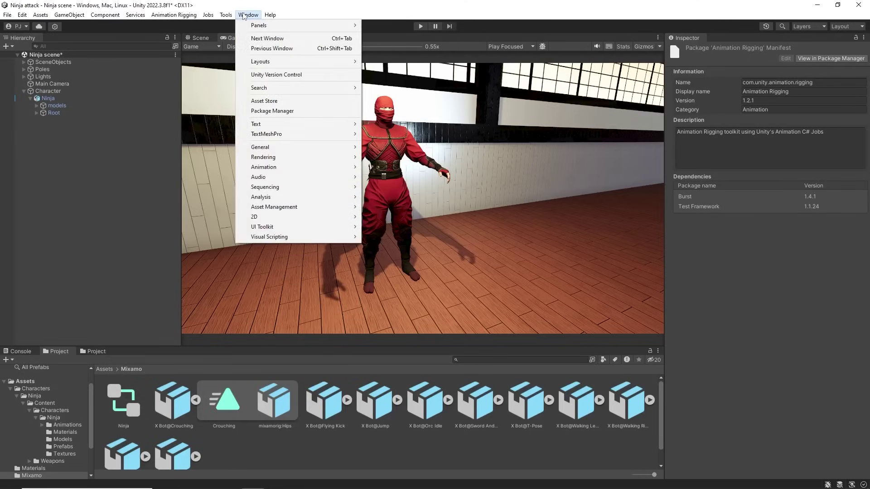
click(296, 111)
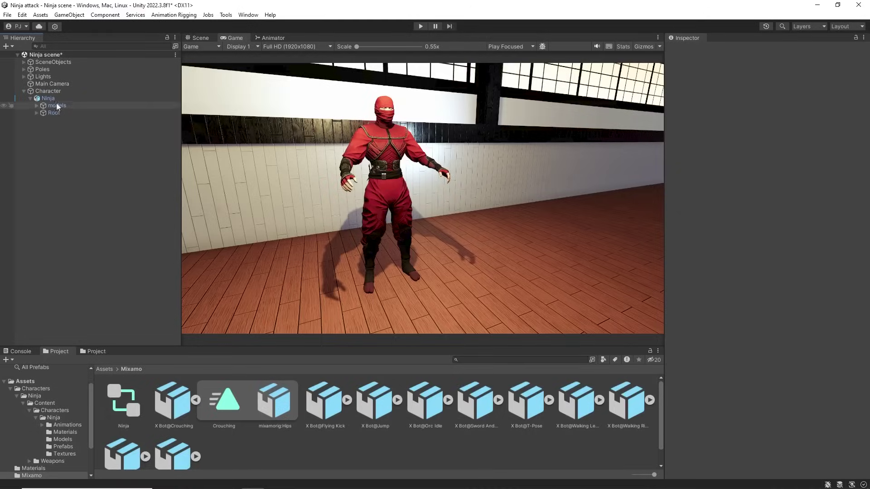
Run the Animation Rigging package's Rig Setup on the Ninja
click(50, 98)
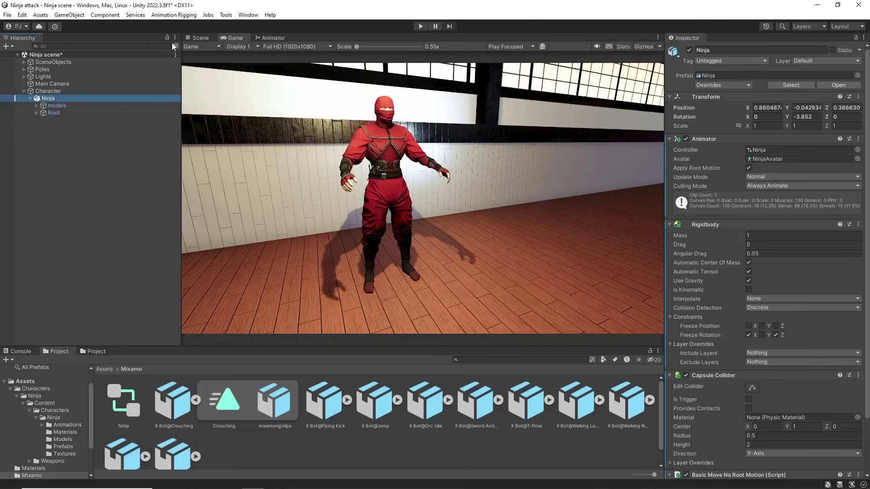
click(179, 15)
click(177, 68)
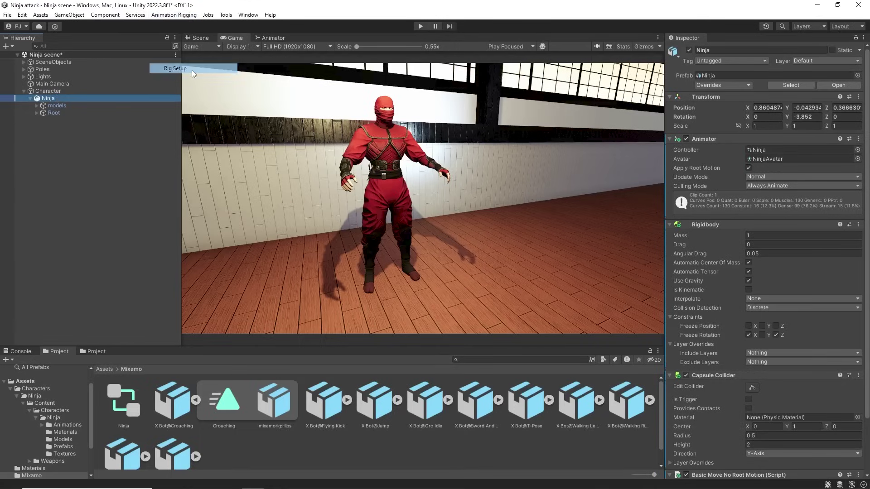
Create an empty child object under Rig 1 and name it Overrides
click(52, 121)
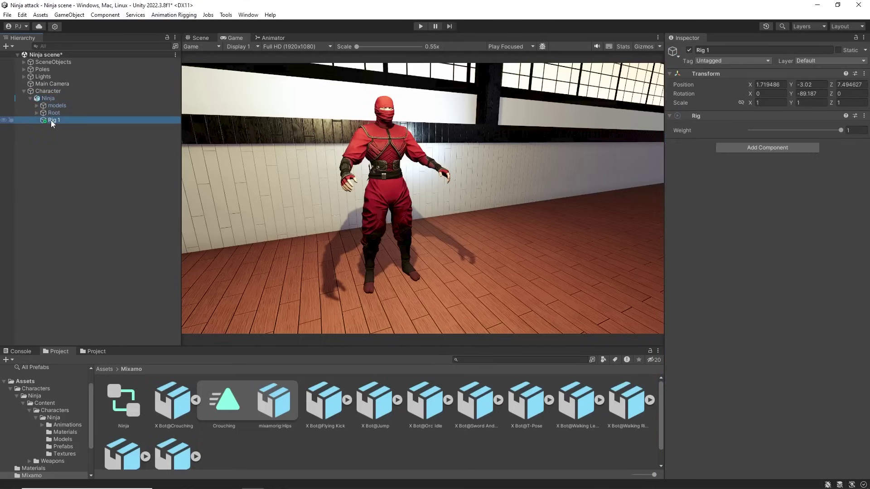
right_click(52, 122)
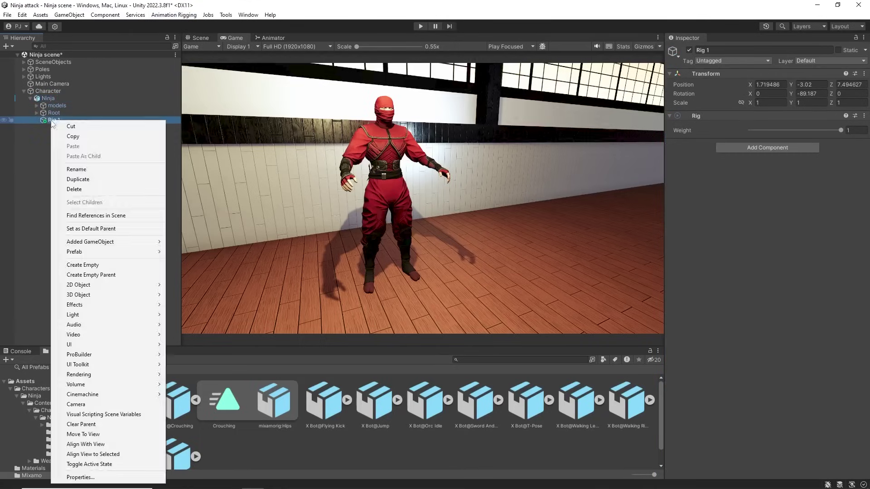
click(102, 263)
click(762, 50)
text(Overrides)
key(Return)
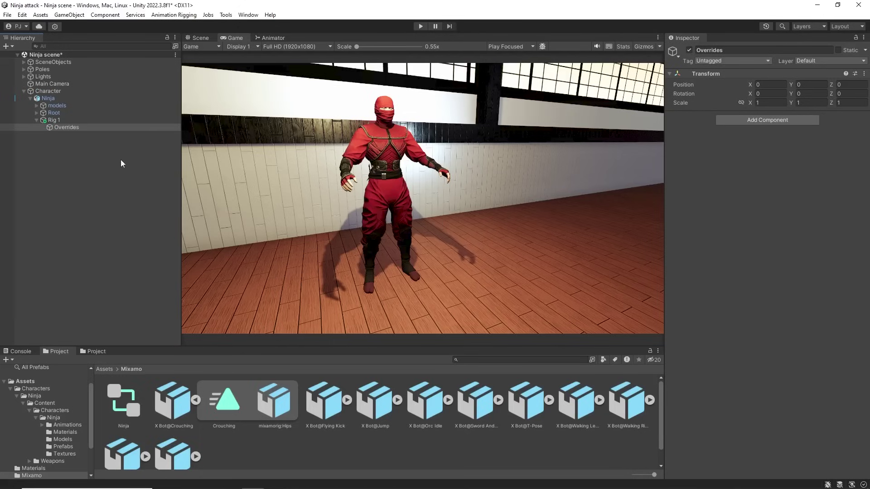
Change the LeftArmOverride effector's shape to BoxEffector and its color to green
click(36, 112)
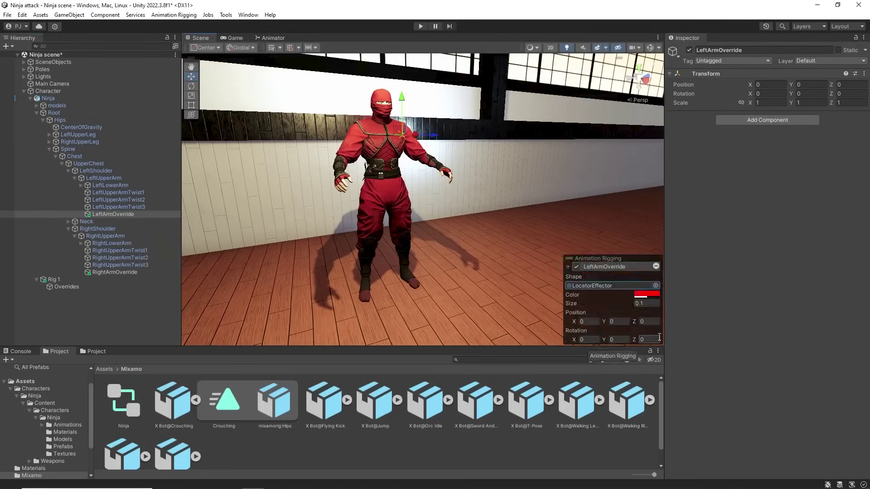
click(655, 286)
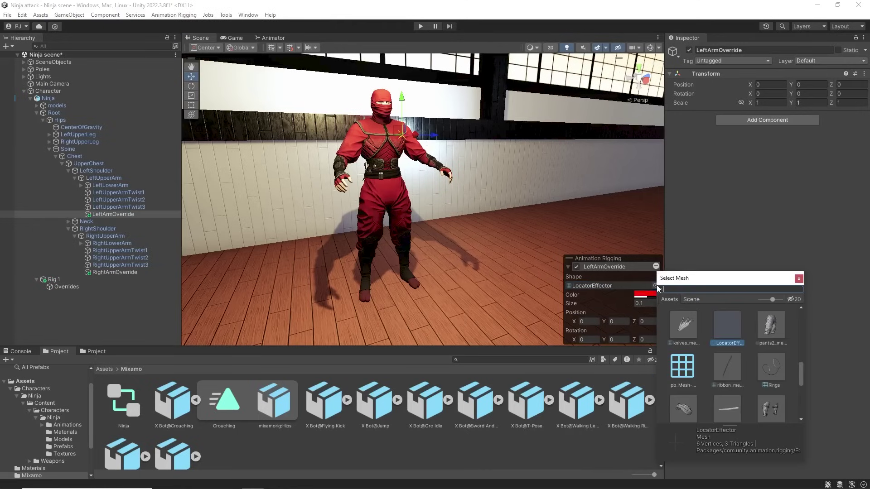
text(box)
double_click(715, 323)
click(647, 294)
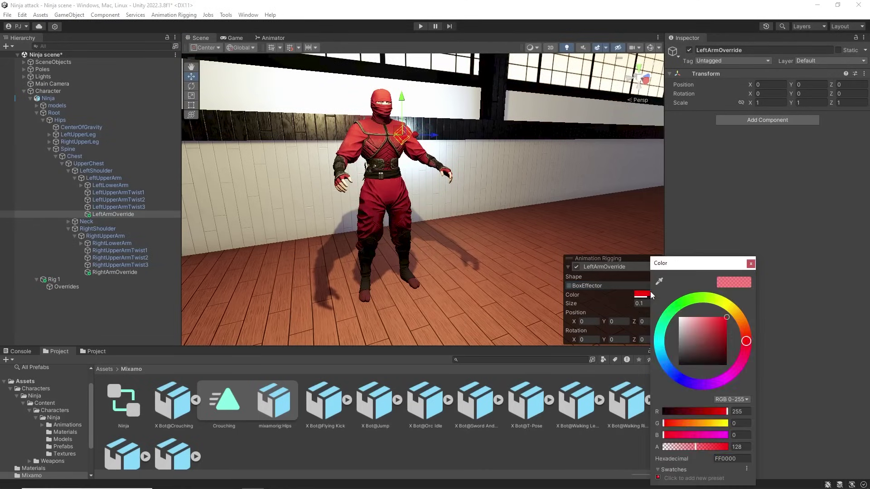
click(678, 306)
click(750, 263)
Move LeftArmOverride under Overrides and give it an Override Transform constraining LeftUpperArm, with LeftArmOverride as the override source
drag(113, 214, 68, 292)
click(82, 279)
click(783, 120)
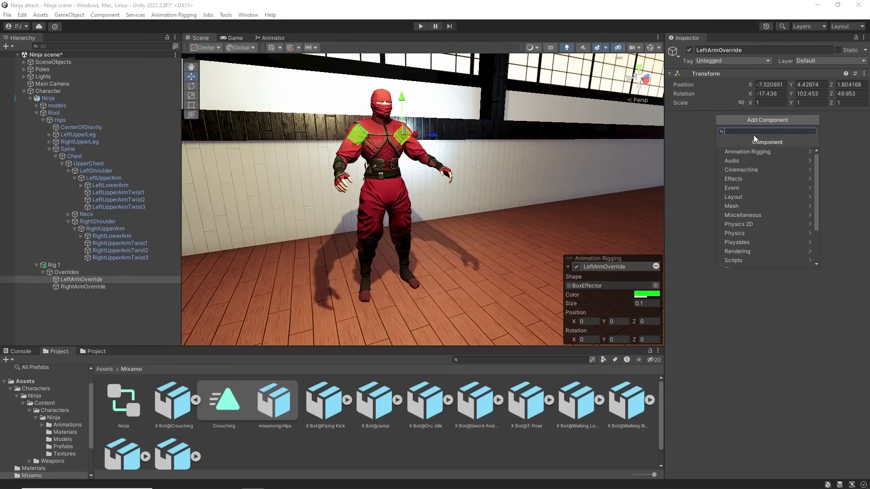
click(748, 153)
click(766, 224)
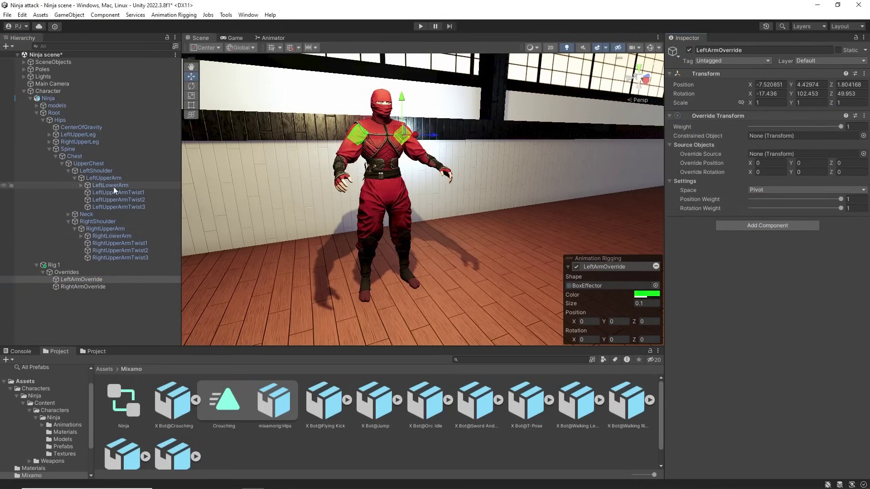
drag(98, 180, 814, 135)
drag(81, 279, 811, 153)
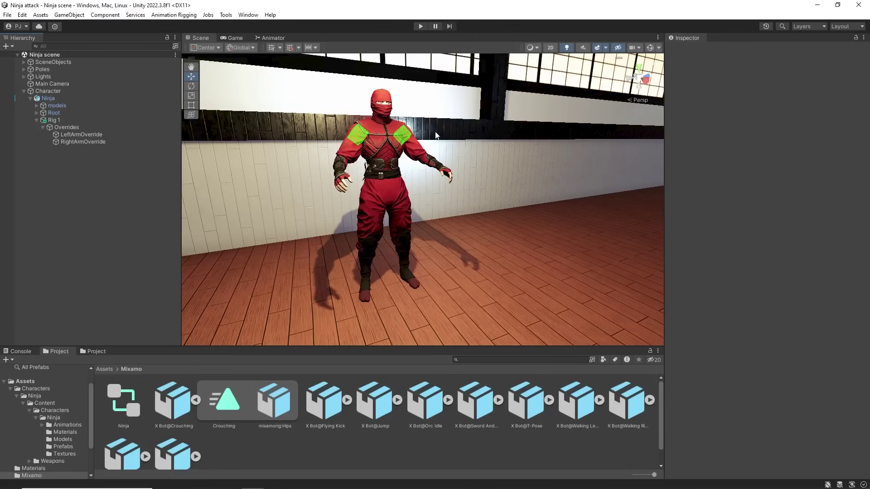
Duplicate the Crouching clip from X Bot@Crouching and assign the standalone copy as the Crouching state's motion
click(225, 410)
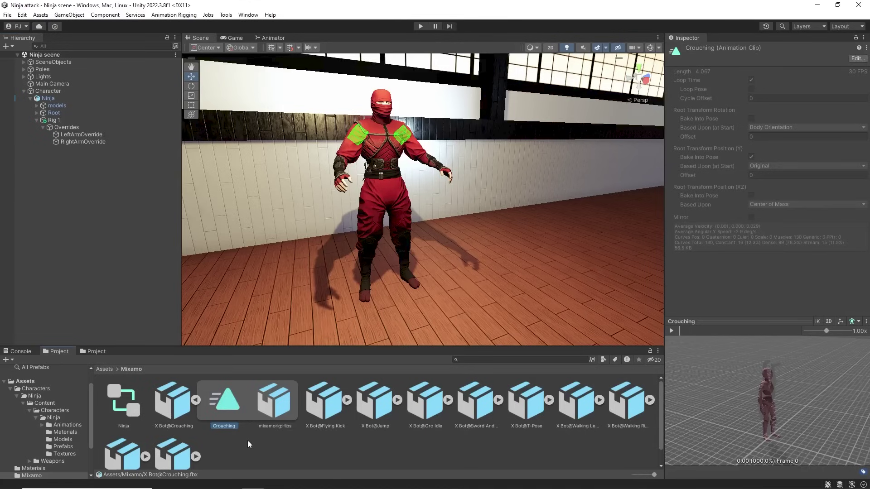
key(ctrl+d)
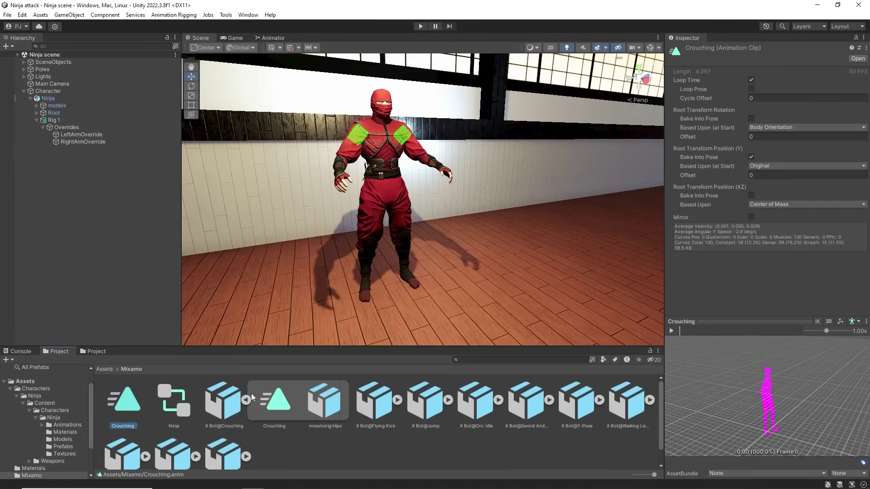
click(21, 14)
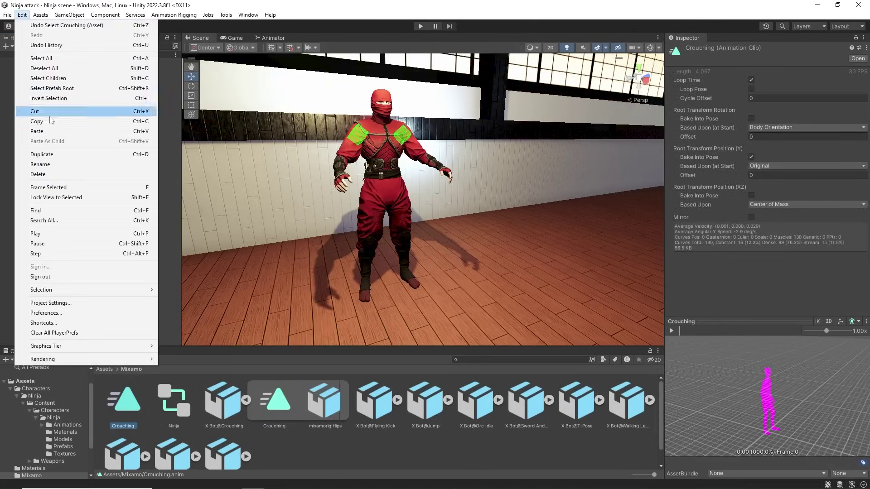
click(275, 38)
click(441, 202)
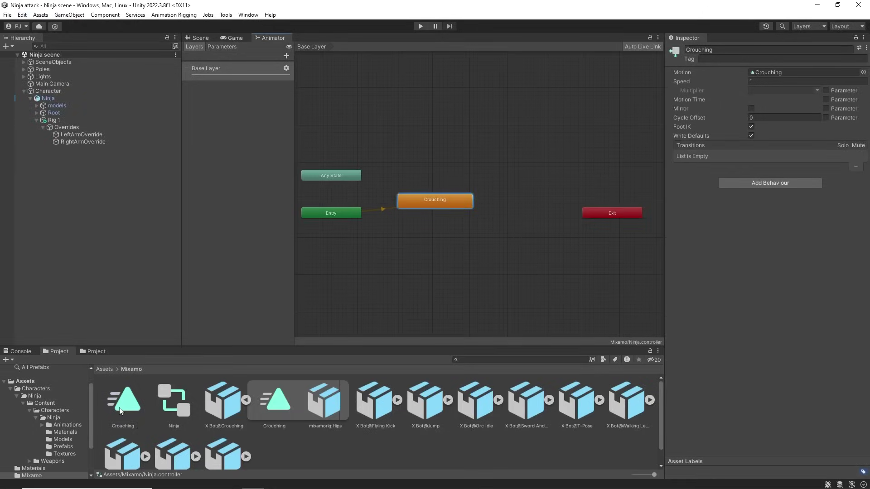
drag(121, 411, 788, 77)
Open the copied Crouching clip in a docked Animation window and preview it on the Ninja at frame 0
click(199, 37)
double_click(134, 402)
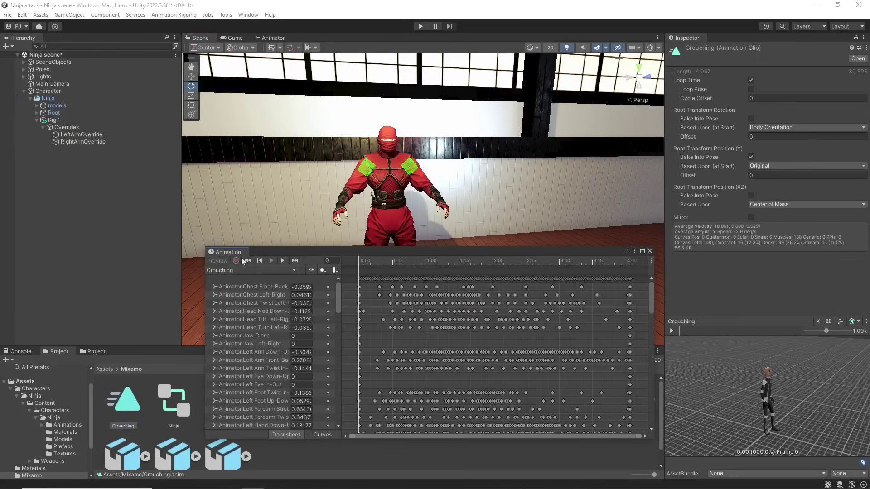
drag(235, 250, 119, 355)
click(47, 98)
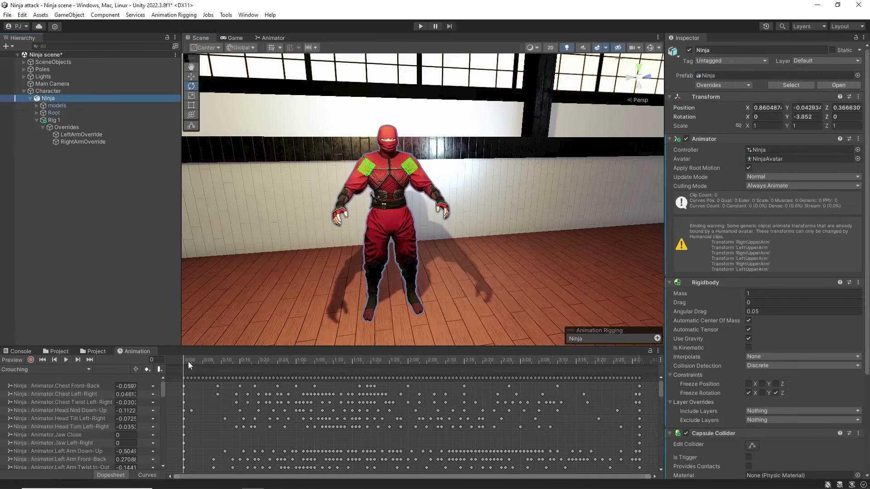
mouse_move(188, 361)
mouse_down()
mouse_move(461, 365)
mouse_move(185, 378)
mouse_up()
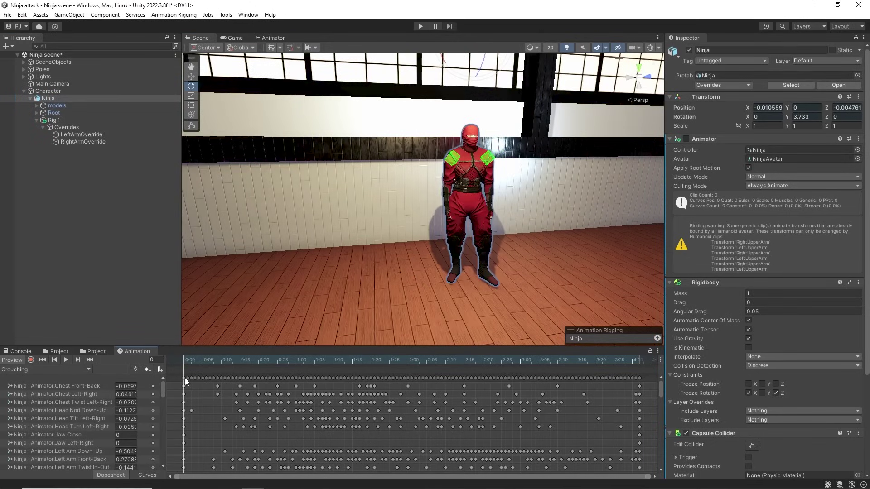
Start keyframe recording and rotate RightArmOverride at frame 0 to about X 15.9, Y -107.3, Z -141.1
click(30, 360)
click(77, 142)
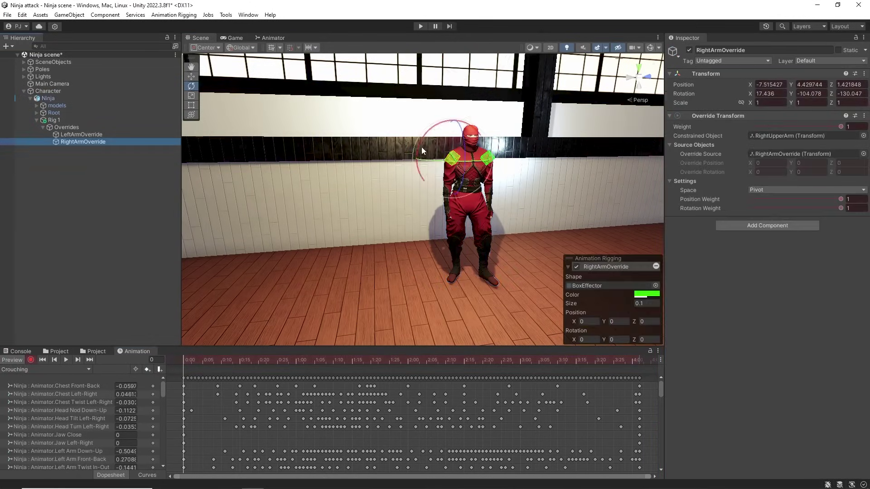
drag(420, 150, 417, 179)
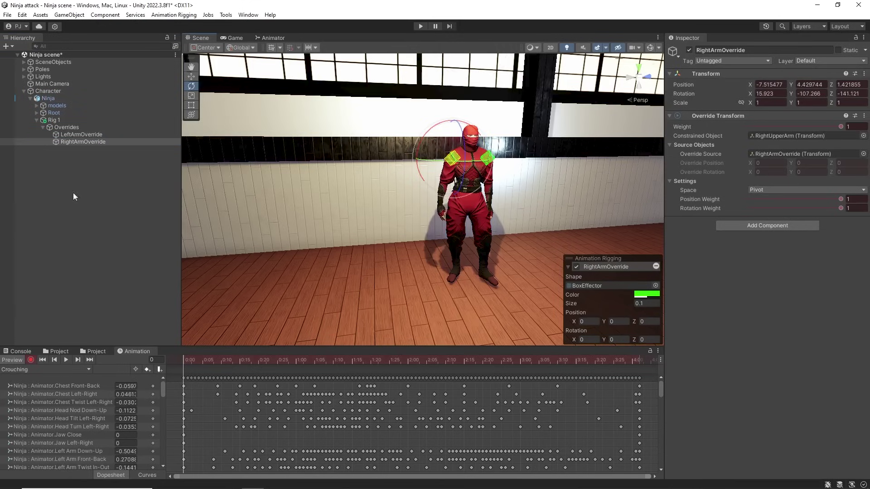
Rotate LeftArmOverride at frame 0 to about X -15.1, Y 104.3, Z 43.5
click(81, 135)
drag(509, 136, 512, 123)
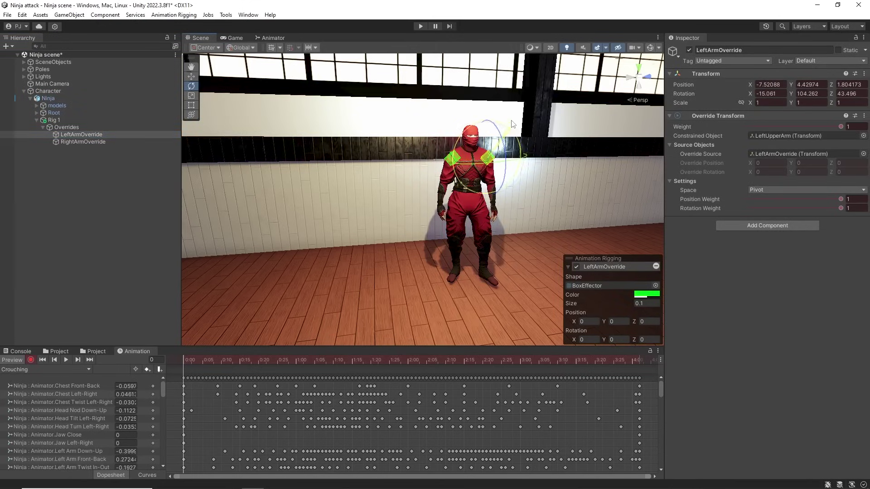
scroll(561, 191, up, 3)
alt+drag(491, 195, 374, 206)
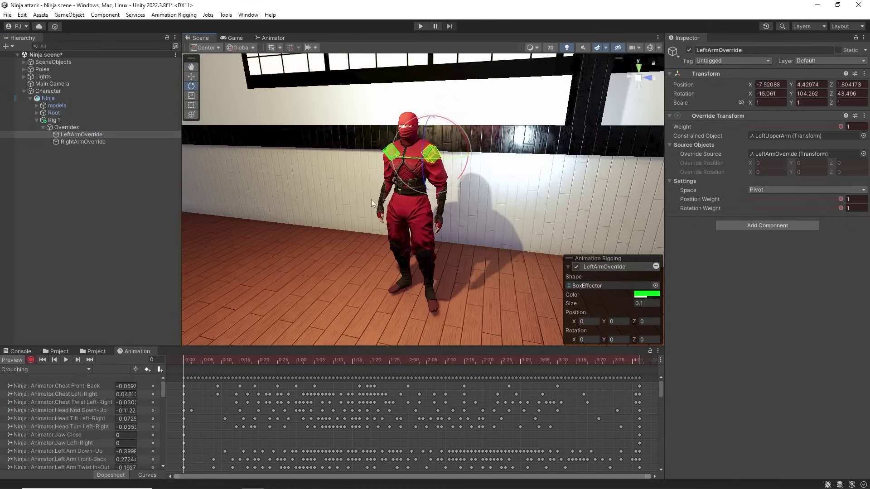
Scrub the Crouching clip to frame 75 and add a rotation key for LeftArmOverride there
drag(182, 358, 479, 374)
alt+drag(462, 265, 543, 211)
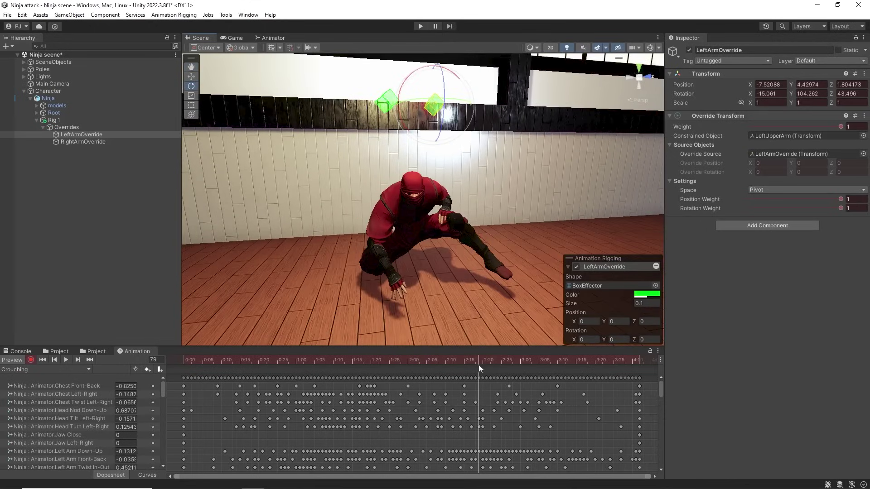
drag(480, 369, 464, 363)
right_click(732, 92)
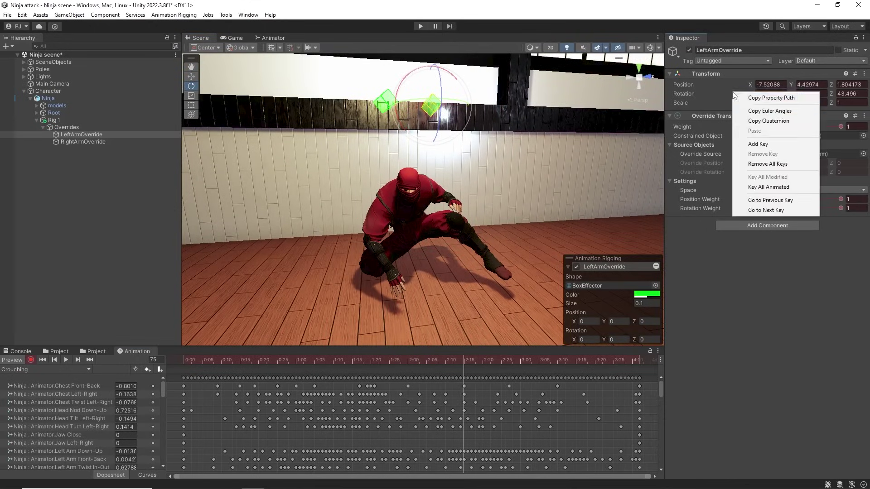
click(771, 145)
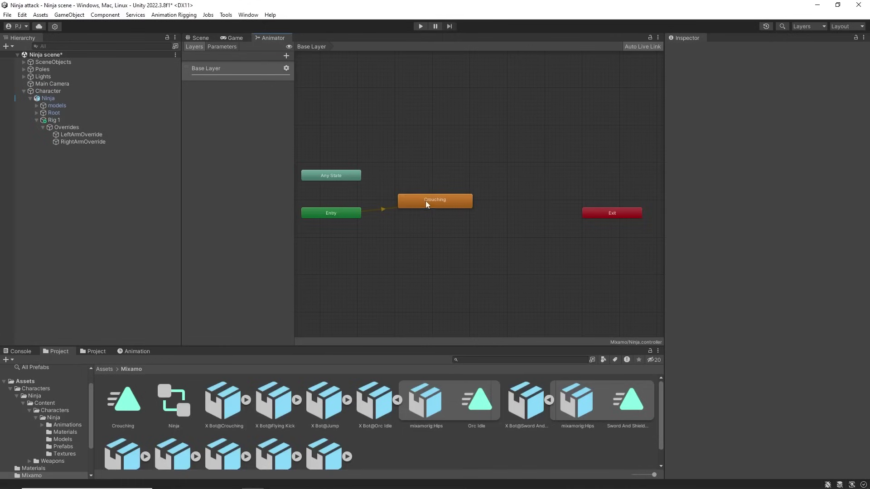
Replace the Crouching state in the Ninja animator controller with Orc Idle and Sword And Shield Attack states
click(425, 200)
key(Delete)
drag(461, 238, 462, 239)
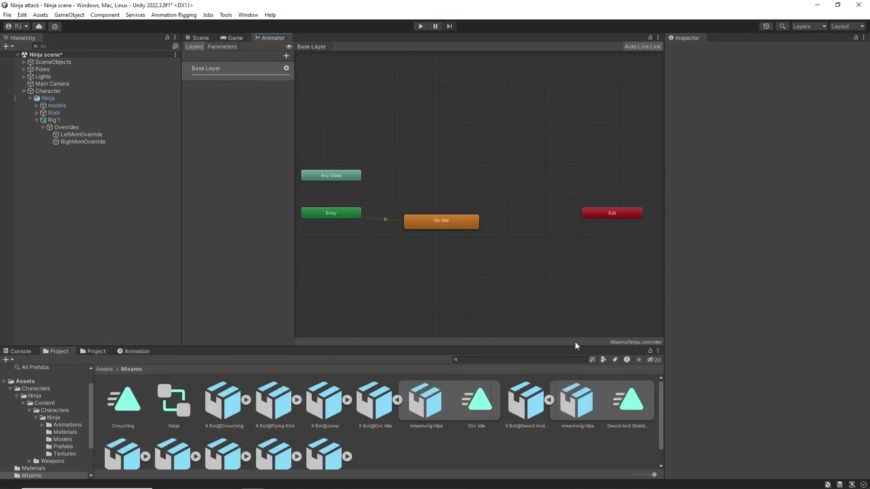
drag(450, 193, 415, 156)
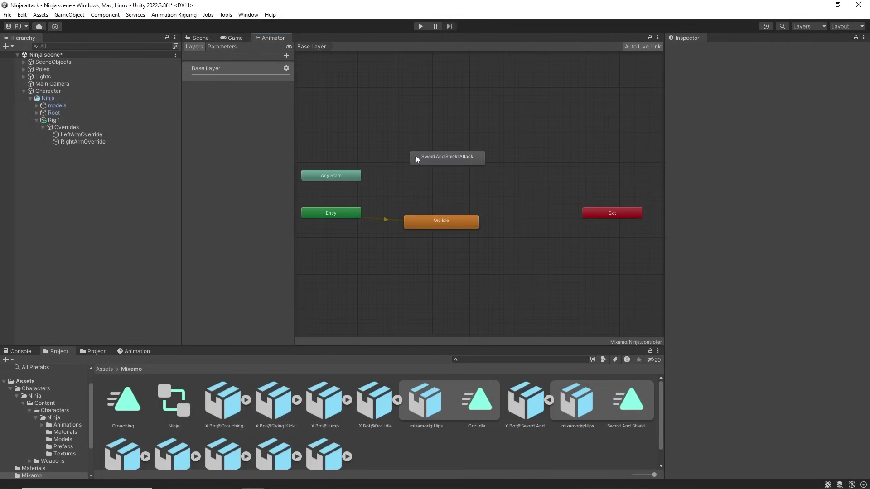
Create transitions in both directions between the Orc Idle and Sword And Shield Attack states
right_click(447, 221)
click(458, 229)
click(439, 157)
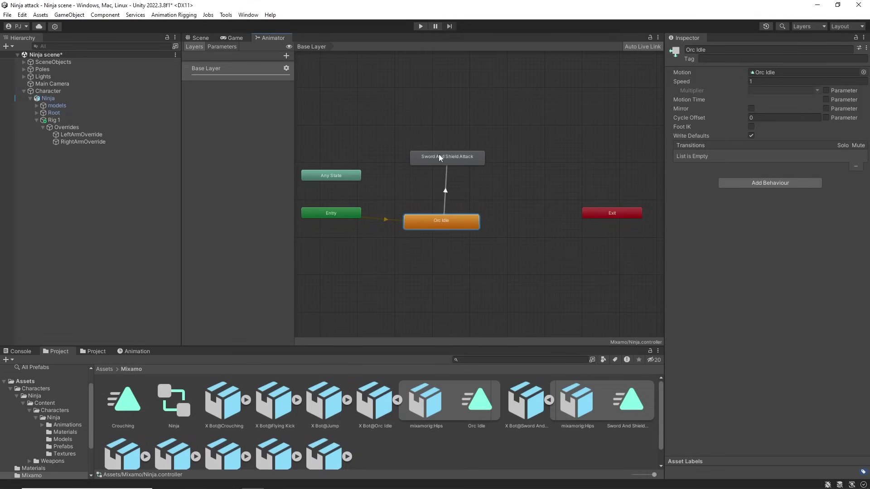
right_click(464, 159)
click(489, 164)
click(438, 225)
Add a trigger parameter named Strike and make it the condition for Orc Idle to Sword And Shield Attack, with exit time disabled
click(447, 192)
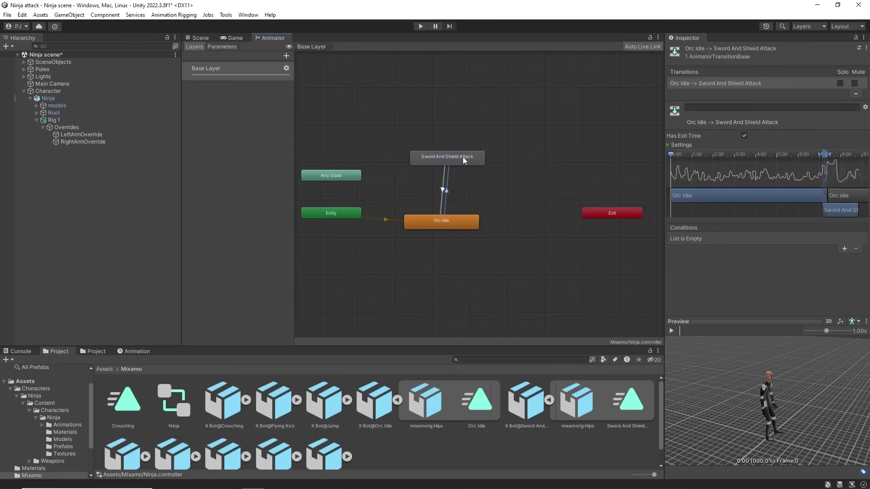
click(217, 47)
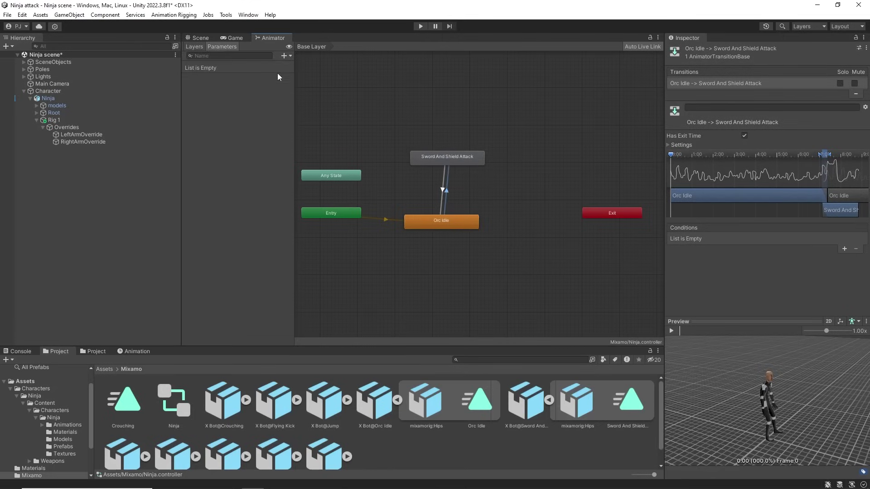
click(284, 55)
click(303, 97)
text(Strike)
key(Return)
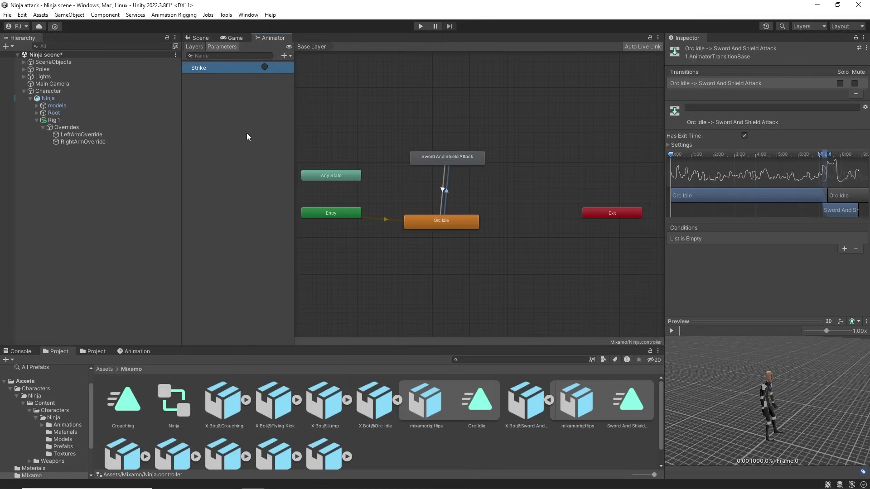
click(844, 249)
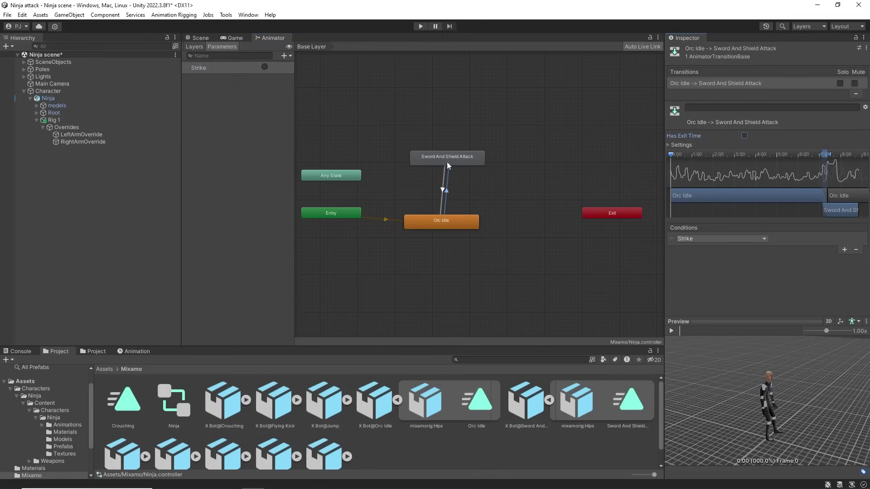
Preview the blend of the return transition from Sword And Shield Attack to Orc Idle
click(443, 178)
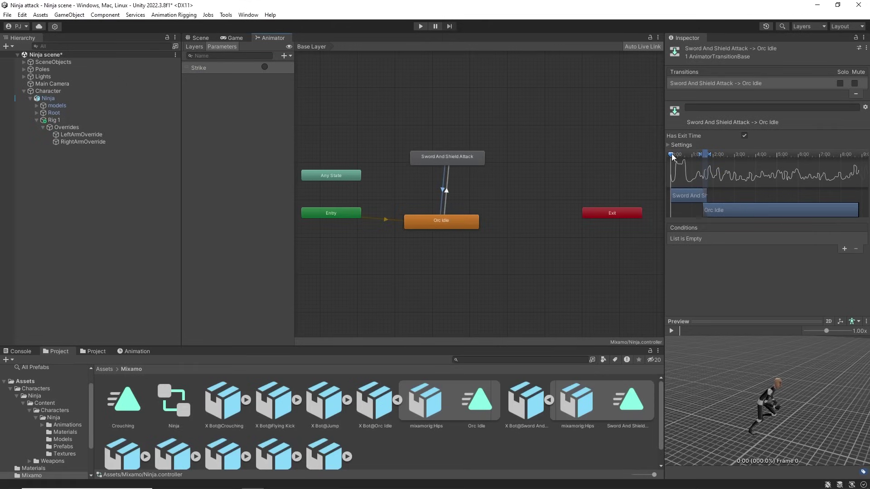
drag(672, 156, 744, 161)
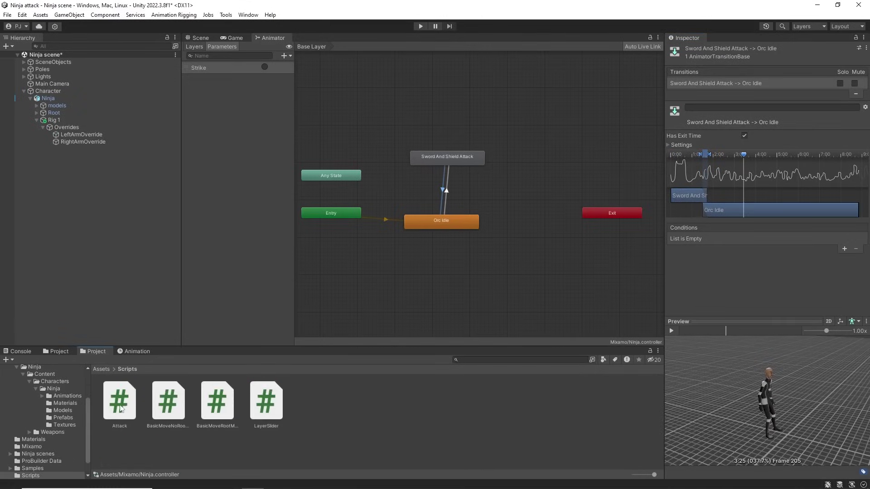
Open the Attack script for review and test the Ninja's strike in Play mode
double_click(122, 407)
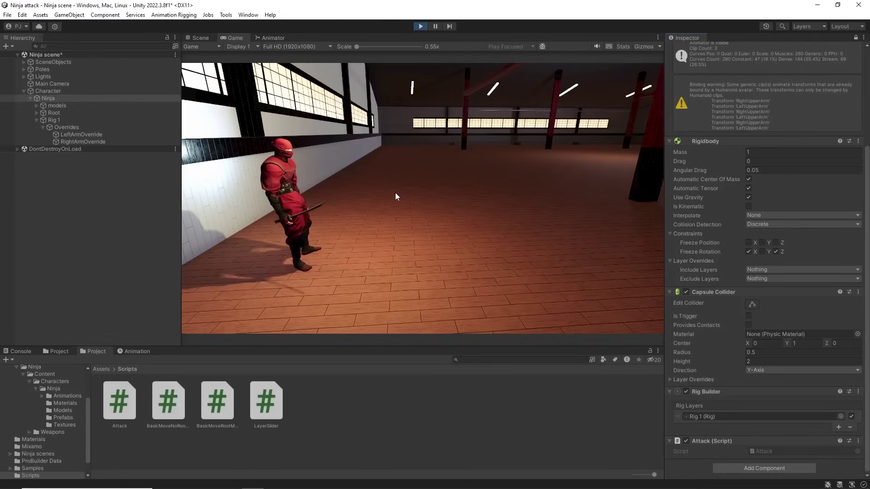
click(395, 192)
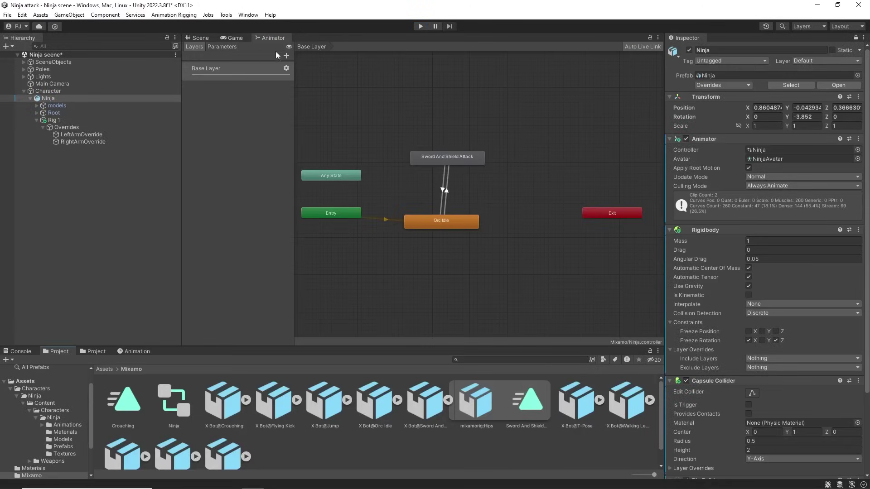
Add an animator layer named hand containing the Sword And Shield Attack clip and set its weight to 1
click(287, 55)
text(hand)
key(Return)
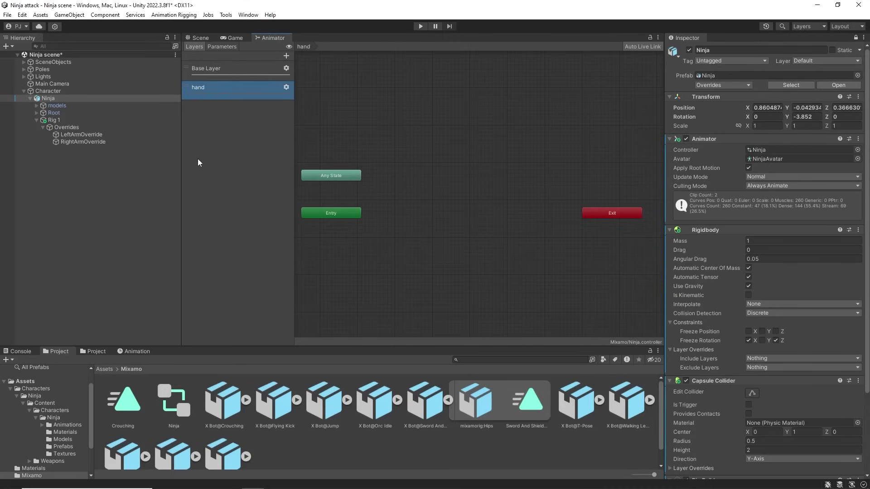
drag(535, 410, 407, 210)
click(286, 89)
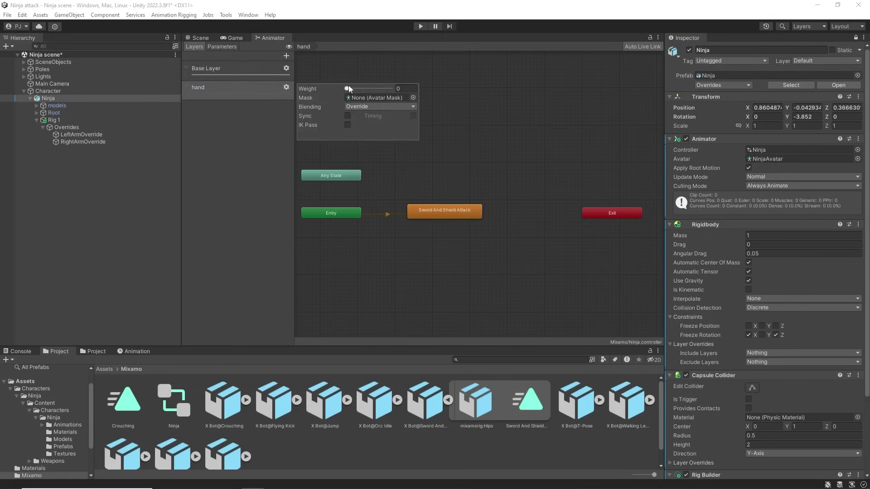
drag(346, 87, 412, 87)
Create an Avatar Mask named hand in the Mixamo folder with only the right hand enabled
right_click(307, 451)
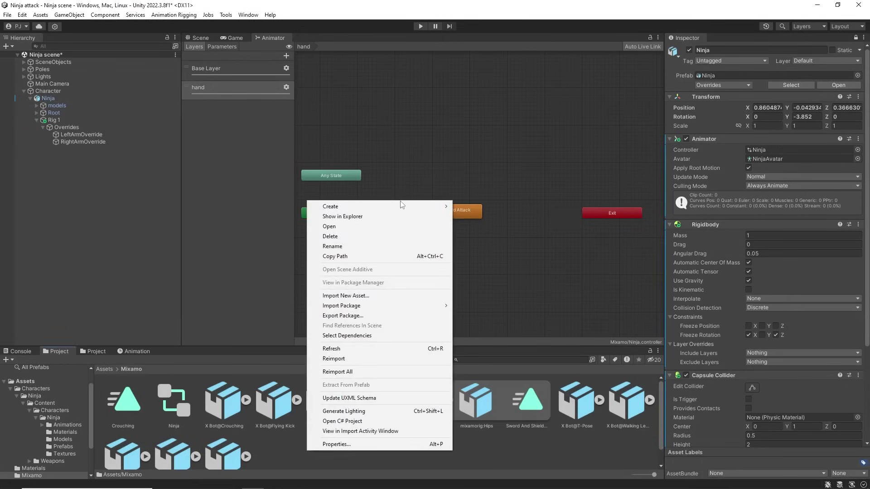
mouse_move(408, 206)
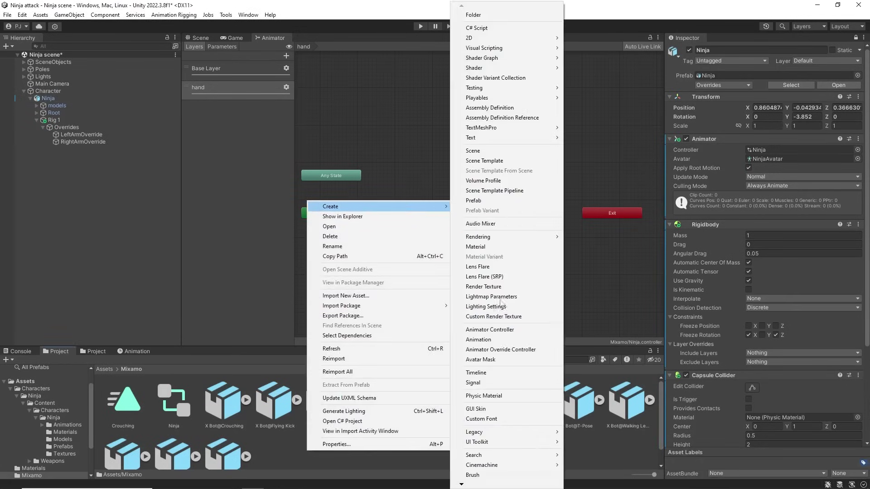
click(499, 360)
text(hand)
key(Return)
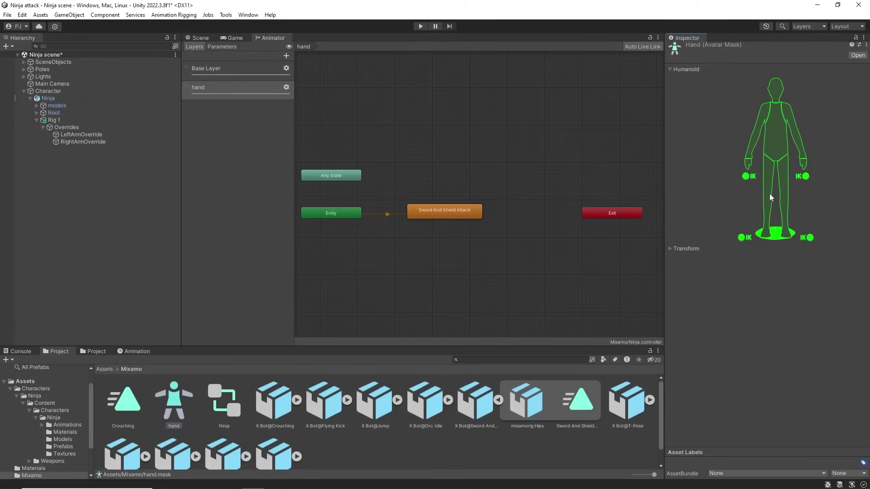
click(776, 192)
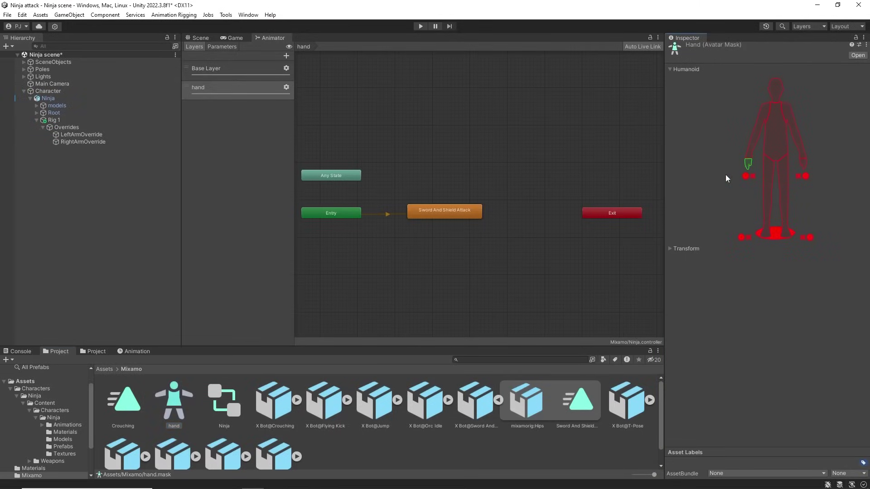
Assign the hand avatar mask to the hand layer and run the scene to check the sword grip
click(285, 87)
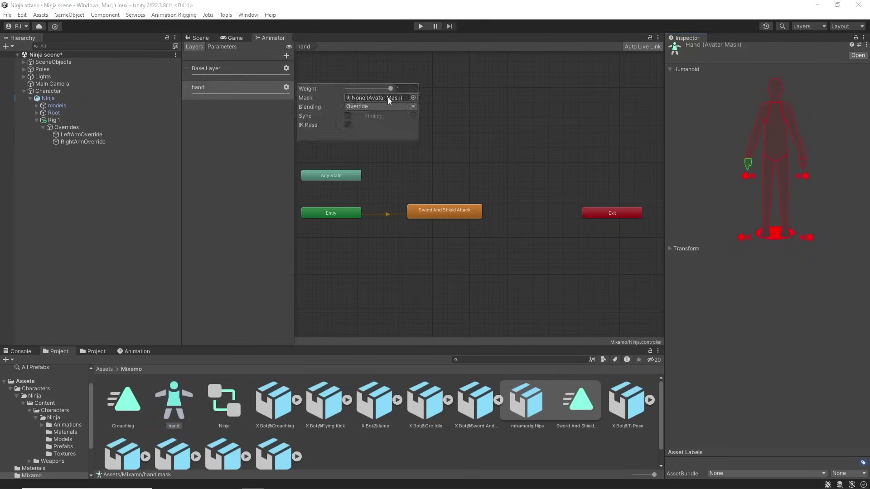
click(414, 98)
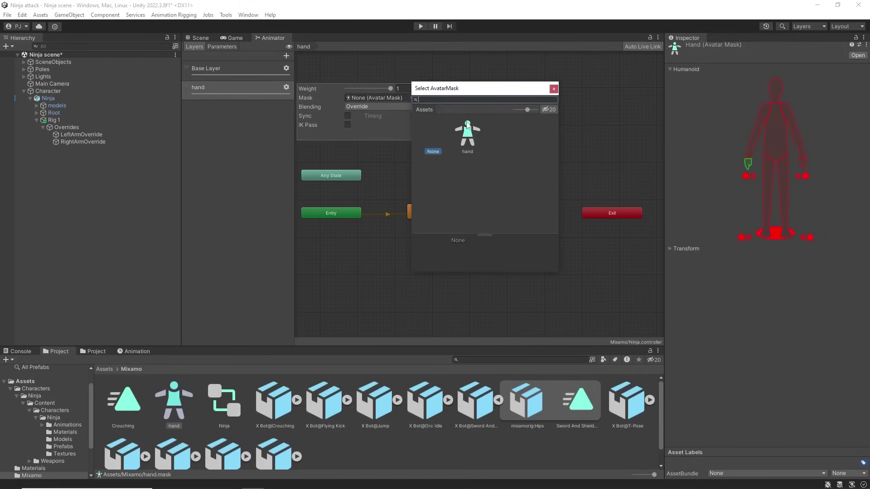
double_click(468, 130)
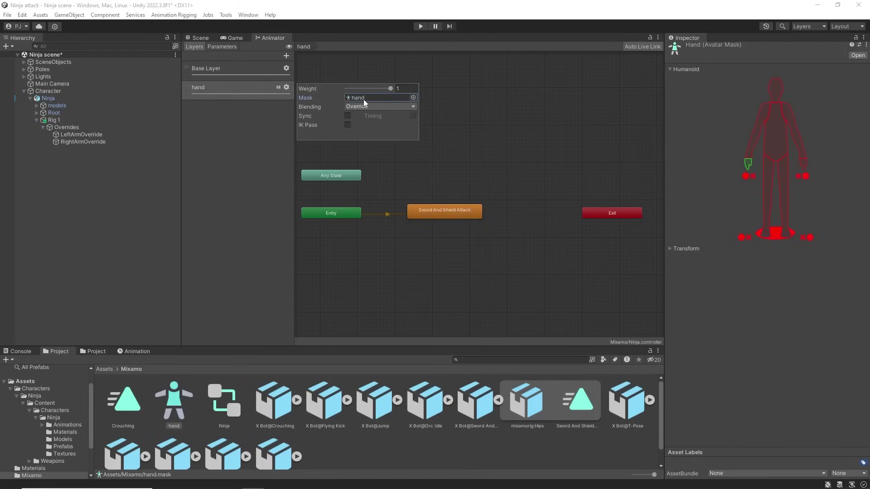
click(407, 124)
key(ctrl+p)
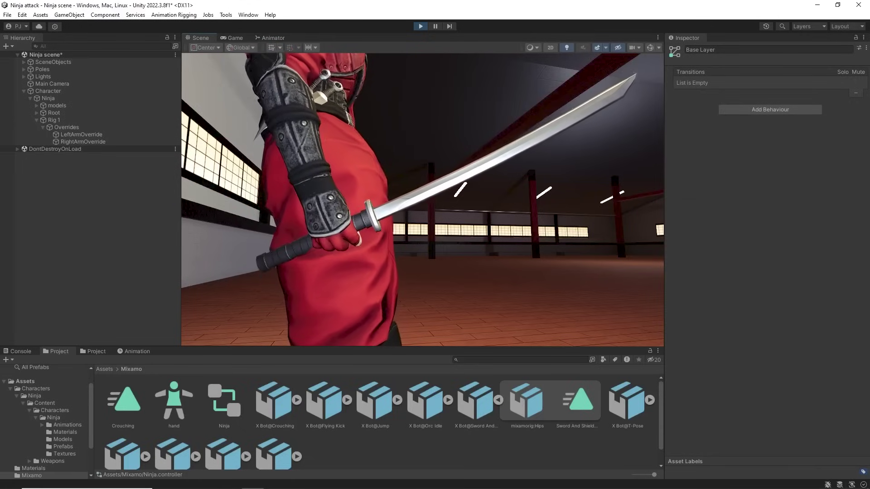
click(237, 37)
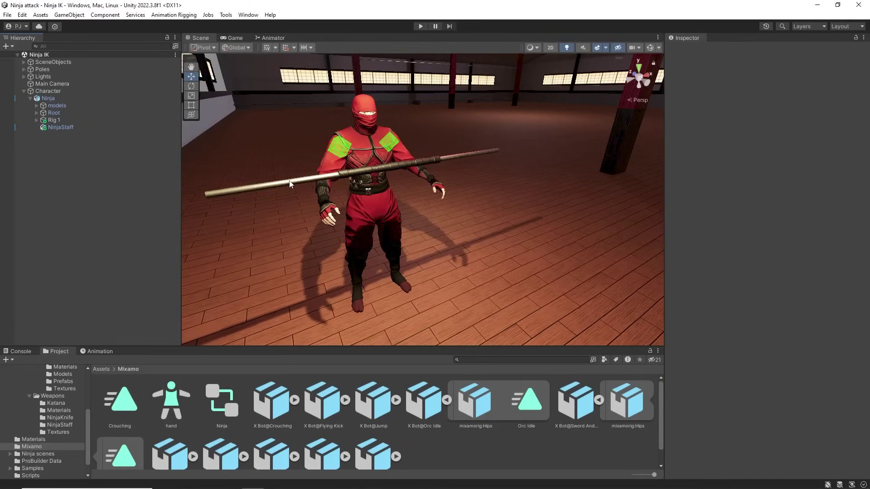
Delete the Overrides object from Rig 1 in the Ninja IK scene
click(36, 120)
click(67, 127)
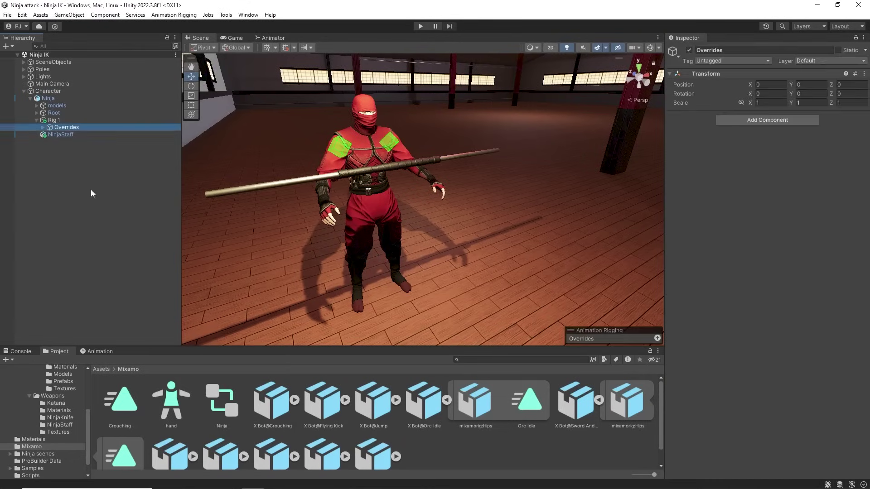
key(Delete)
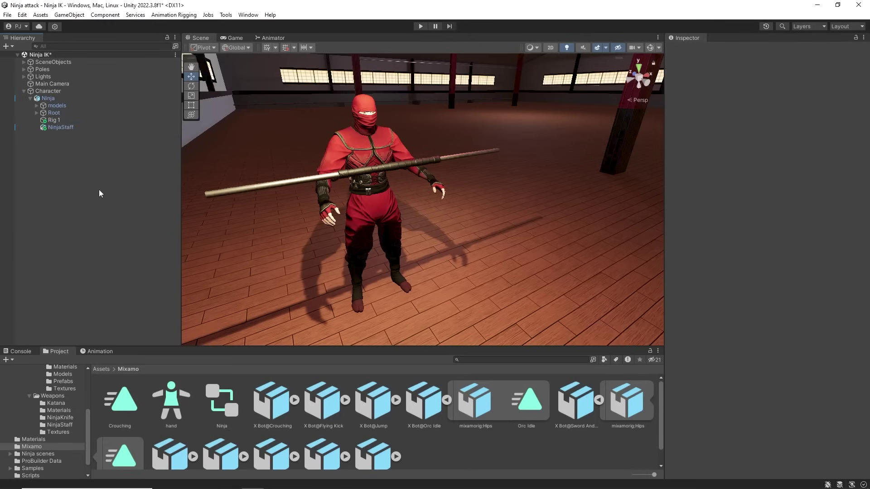
Create an empty child of Rig 1 named RArmIK and add a Two Bone IK Constraint to it
click(51, 120)
right_click(47, 117)
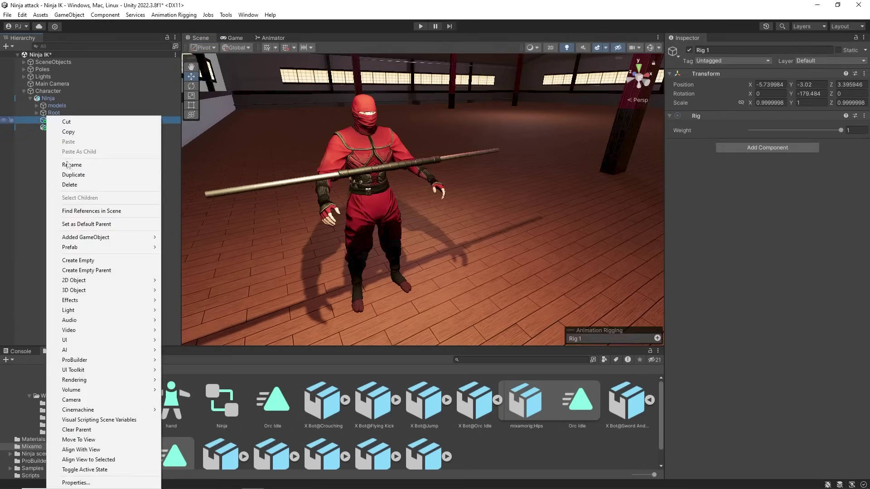
click(78, 261)
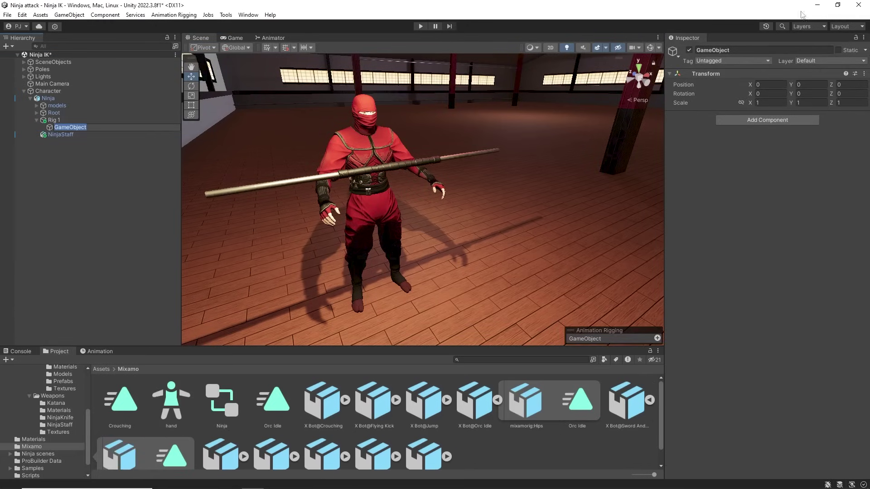
click(752, 50)
text(RArmIK)
key(Return)
click(767, 119)
click(765, 151)
click(754, 260)
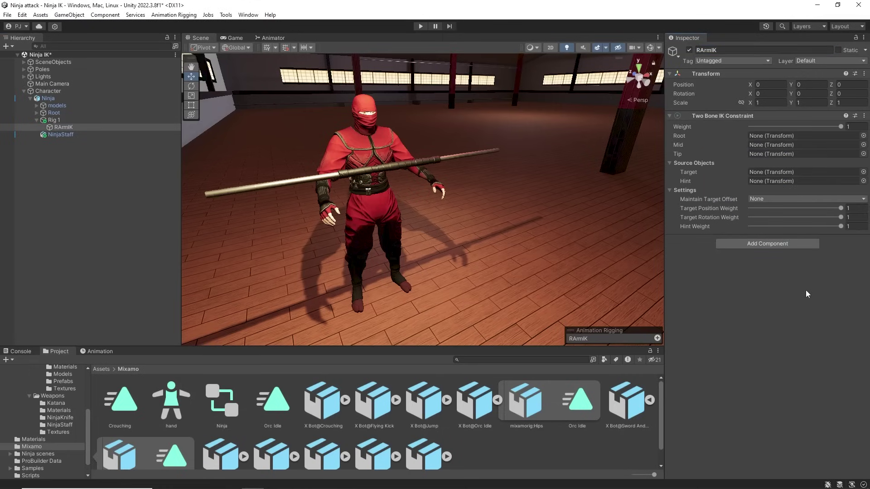
Assign the Ninja's RightHand bone as the RArmIK constraint's Tip and run Auto Setup from Tip Transform
click(37, 113)
click(43, 120)
click(49, 149)
click(56, 157)
click(63, 163)
click(68, 185)
click(75, 193)
click(82, 199)
drag(108, 207, 814, 157)
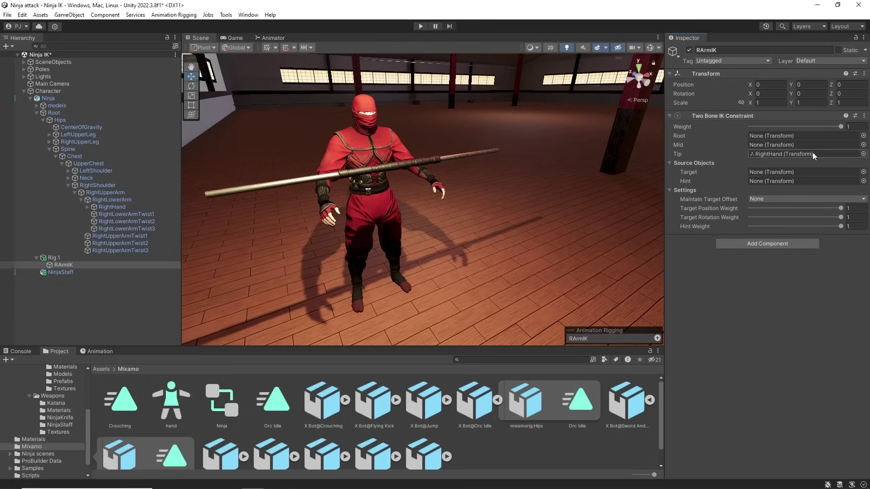
click(864, 116)
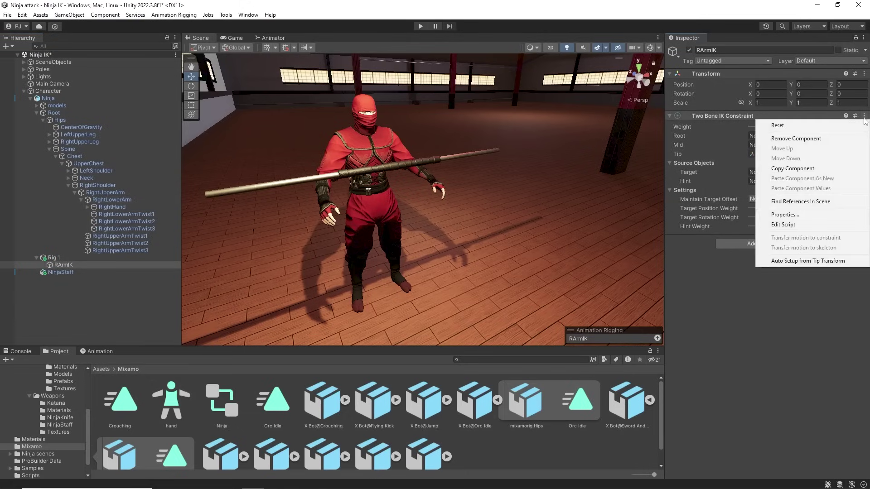
click(810, 264)
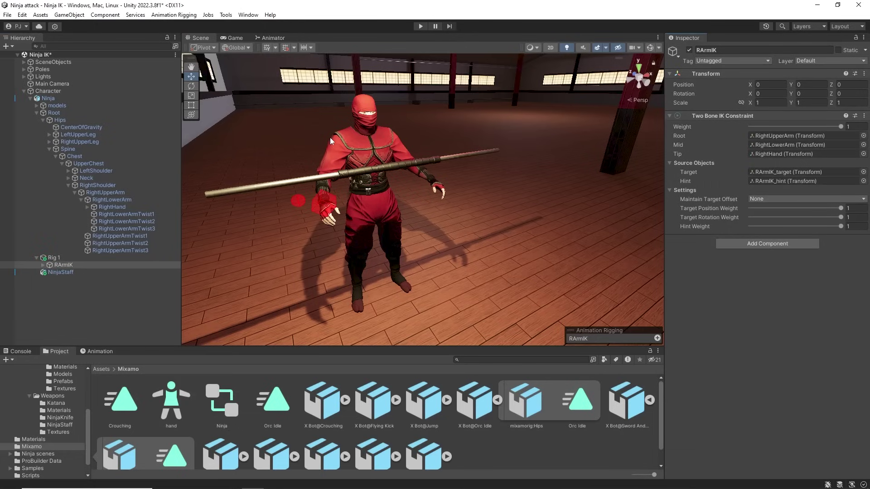
Make the NinjaStaff a child of Rig 1, expand RArmIK, and collapse the Ninja's bone hierarchy
alt+drag(332, 219, 406, 218)
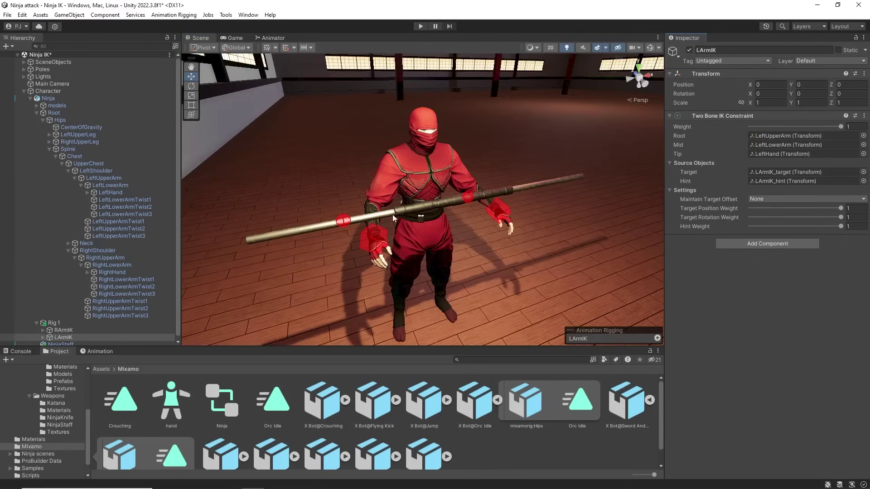
scroll(67, 240, down, 1)
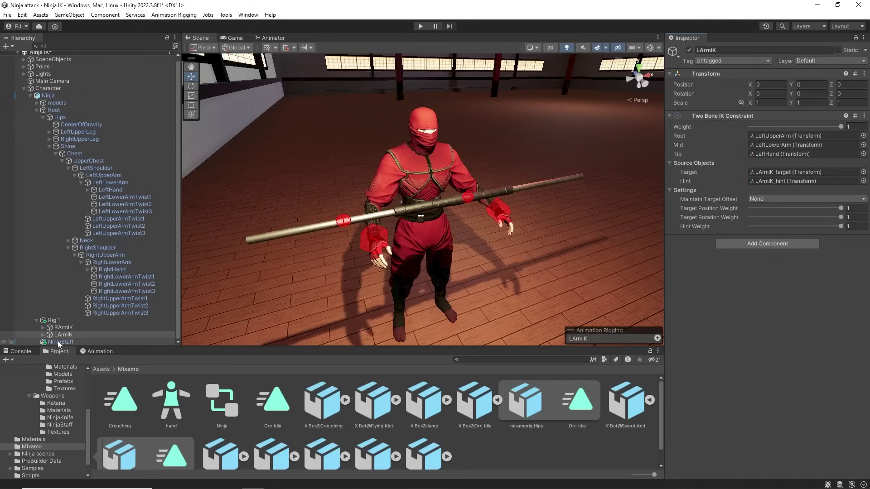
drag(58, 340, 58, 322)
click(42, 327)
click(49, 146)
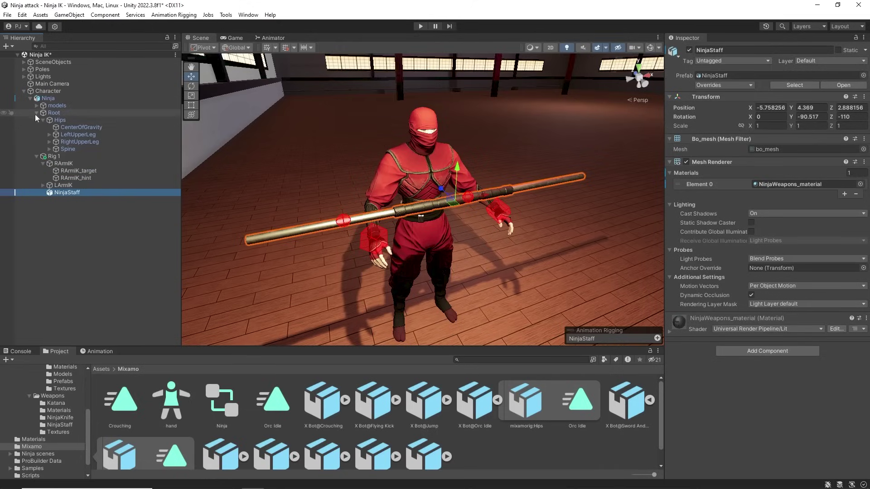
click(38, 114)
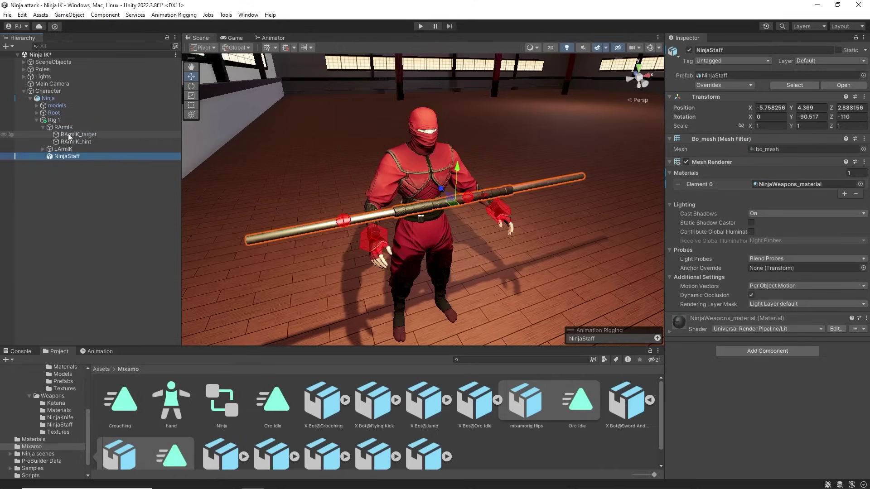
Reparent the target and hint objects of both RArmIK and LArmIK under NinjaStaff
click(75, 141)
shift+click(81, 135)
drag(81, 137, 67, 156)
click(43, 135)
click(71, 142)
shift+click(75, 149)
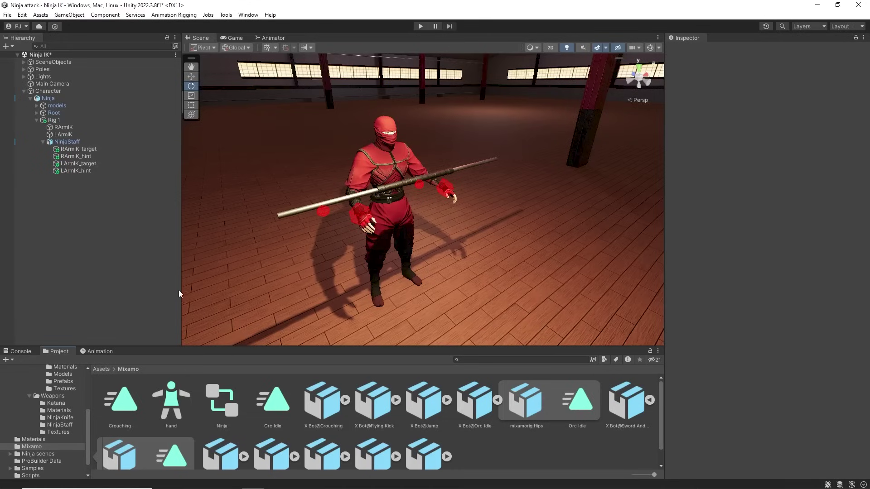
Open the Orc Idle clip for the Ninja and start animation recording at 0:00
double_click(273, 401)
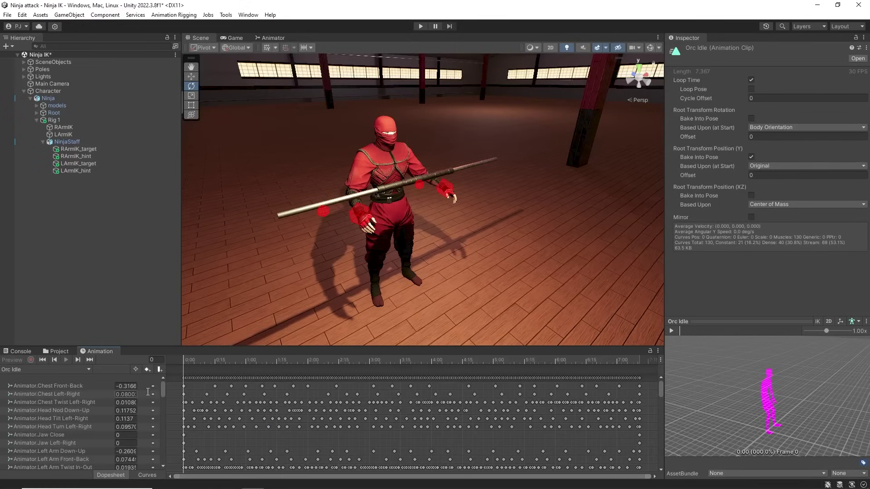
click(47, 98)
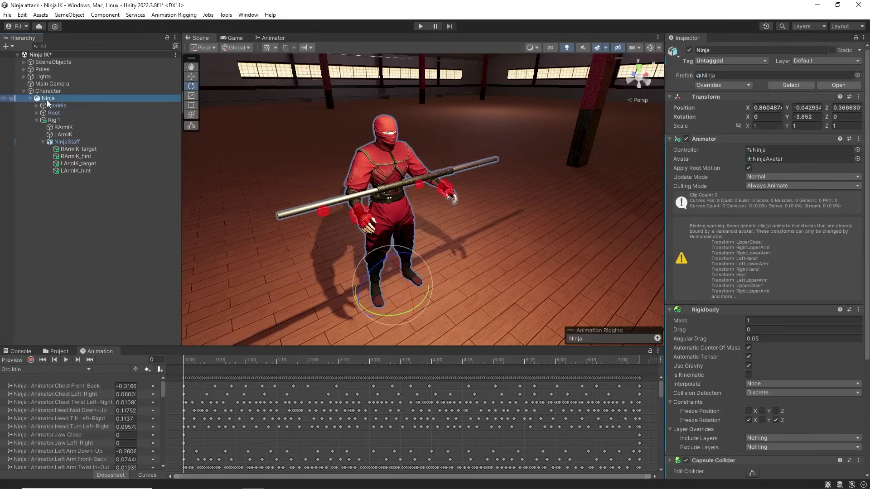
click(189, 361)
click(30, 360)
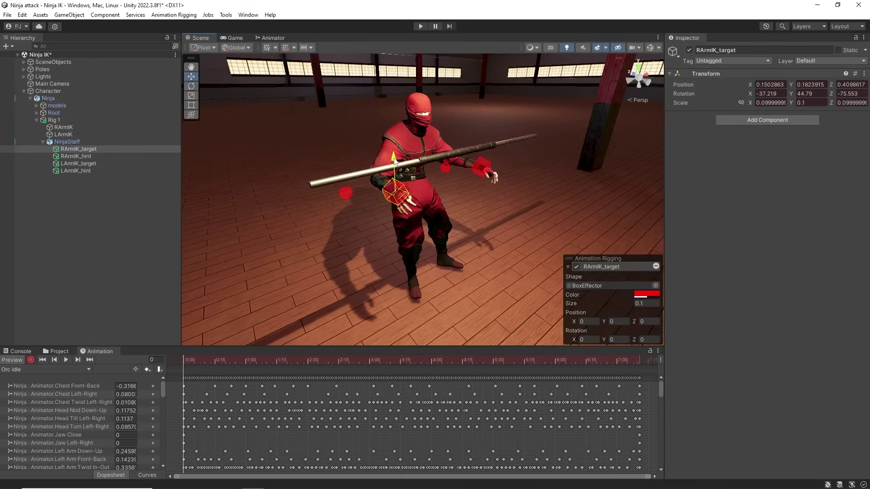
Move and rotate RArmIK_target so the Ninja's right hand rests on the staff
drag(394, 161, 408, 136)
click(191, 86)
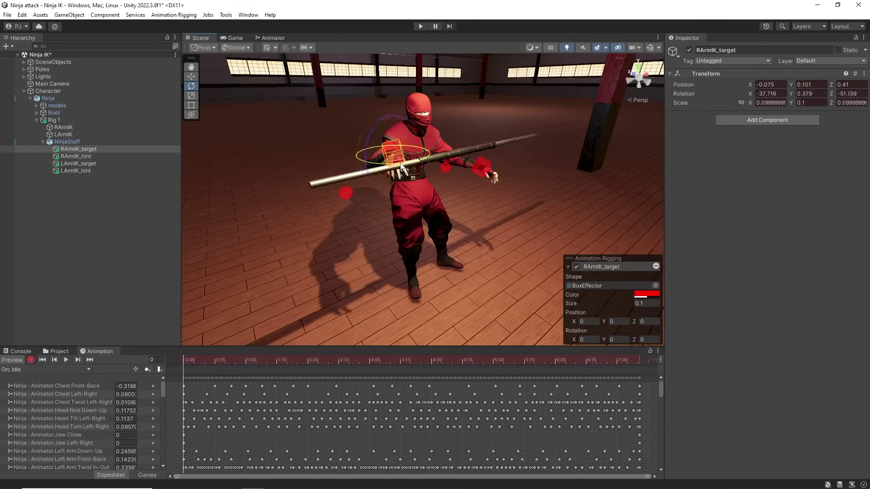
click(191, 76)
Move and rotate LArmIK_target so the Ninja's left hand rests on the staff
click(79, 164)
key(e)
drag(488, 102, 492, 148)
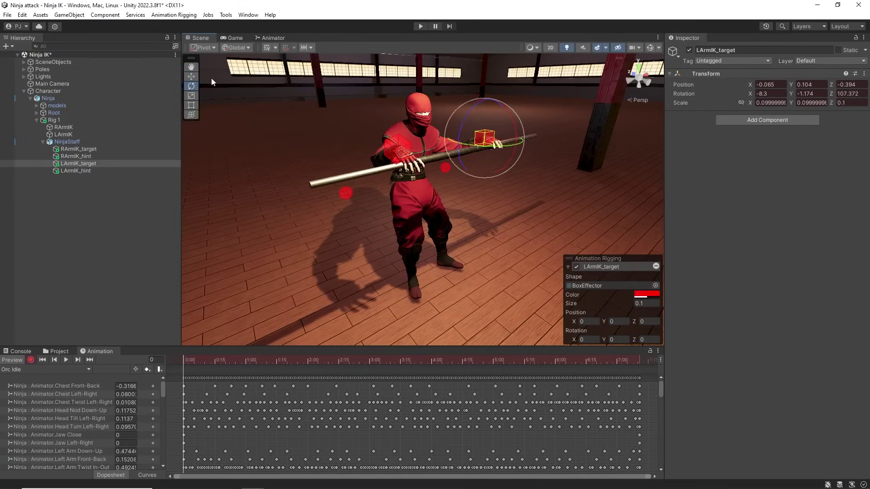
click(191, 76)
Refine the positions of the arm IK targets and hints to adjust the elbows and the grip on the staff
mouse_move(363, 182)
alt+mouse_down()
mouse_move(345, 149)
mouse_move(372, 195)
alt+mouse_up()
drag(481, 186, 393, 176)
click(80, 149)
click(84, 156)
mouse_move(362, 204)
alt+mouse_down()
mouse_move(317, 204)
mouse_move(366, 215)
alt+mouse_up()
click(385, 209)
alt+drag(417, 208, 492, 214)
Add keys for the NinjaStaff's position and rotation at 0:00 of the Orc Idle clip
click(485, 183)
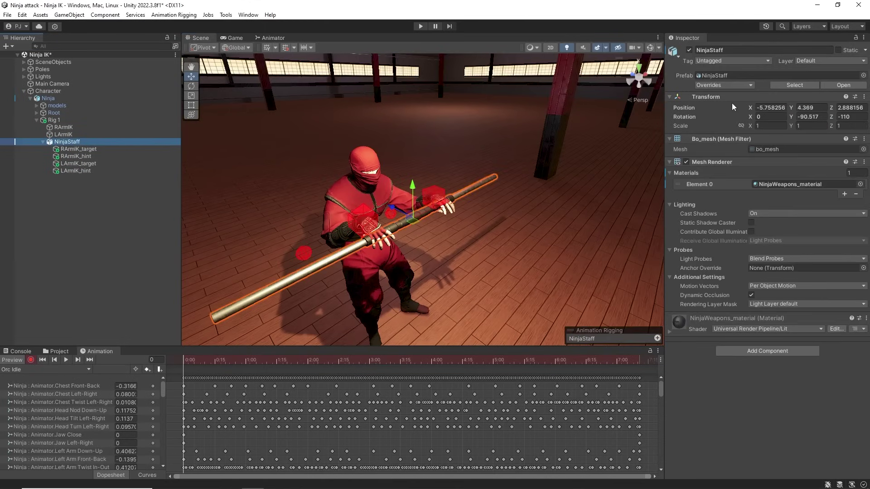
right_click(732, 115)
click(764, 164)
right_click(730, 116)
click(765, 176)
Pose the NinjaStaff at about 0:15 in the clip, and continue animating it at about 1:00
click(216, 366)
mouse_move(415, 192)
mouse_down()
mouse_move(417, 233)
mouse_move(416, 150)
mouse_move(415, 208)
mouse_move(425, 184)
mouse_move(417, 195)
mouse_up()
key(e)
key(w)
drag(217, 361, 248, 363)
key(e)
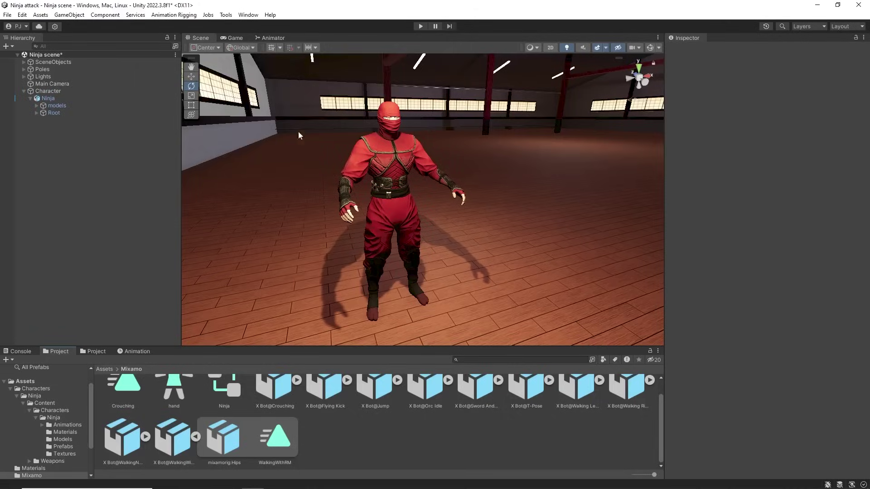
Replace the existing state in the Ninja animator's Base Layer with a new Blend Tree state and open the tree for editing
click(272, 38)
click(448, 213)
key(Delete)
right_click(441, 196)
mouse_move(471, 202)
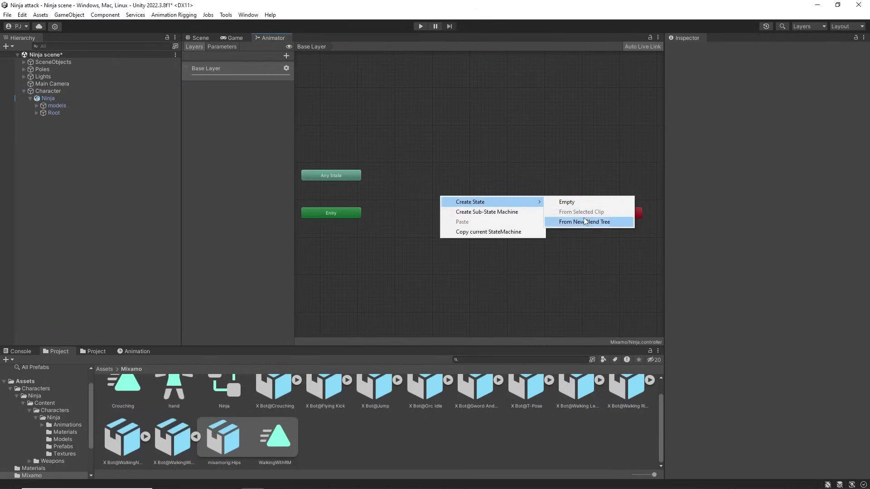
click(584, 221)
double_click(477, 202)
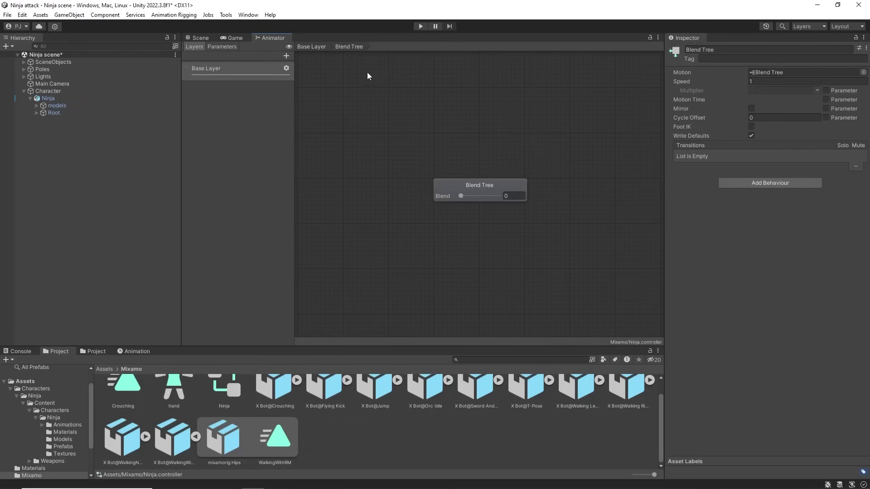
click(315, 46)
double_click(493, 207)
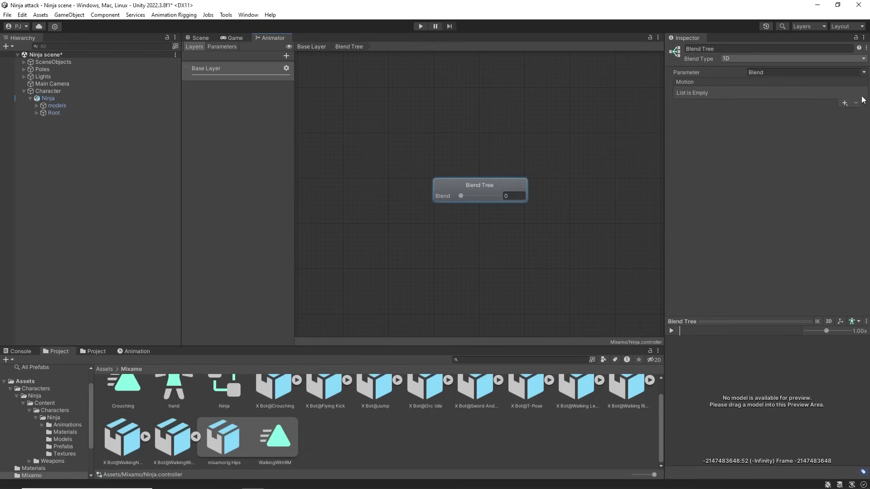
Add three motion fields to the 1D Blend Tree
click(845, 103)
click(844, 113)
click(844, 103)
click(823, 113)
click(845, 144)
click(838, 156)
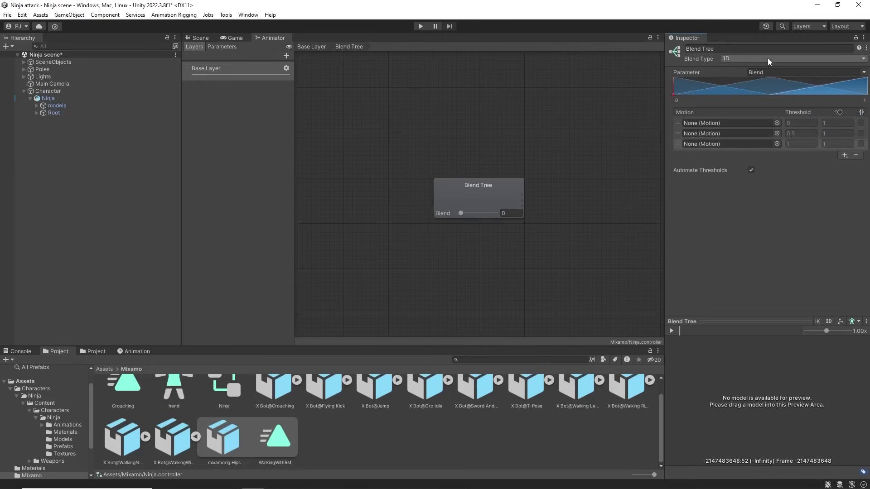
Assign WalkingWithRM to the first and third motions of the Blend Tree and Orc Idle to the second
drag(280, 434, 734, 144)
drag(528, 405, 734, 132)
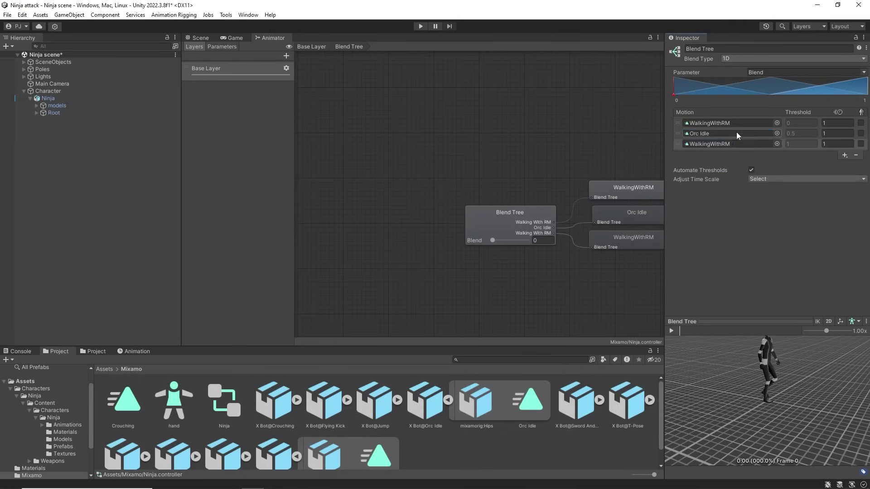
Turn off automatic thresholds, set thresholds to -1 for the first WalkingWithRM and 0 for Orc Idle, and set the first motion's speed to -1
click(751, 170)
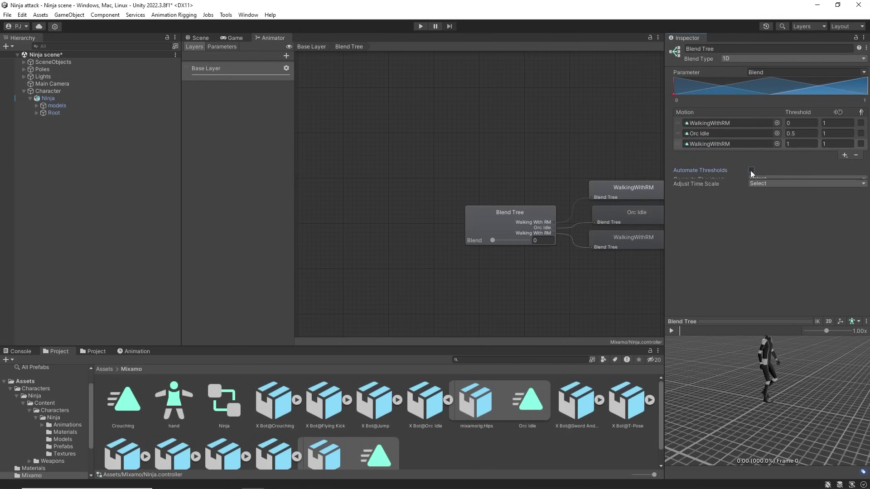
click(798, 122)
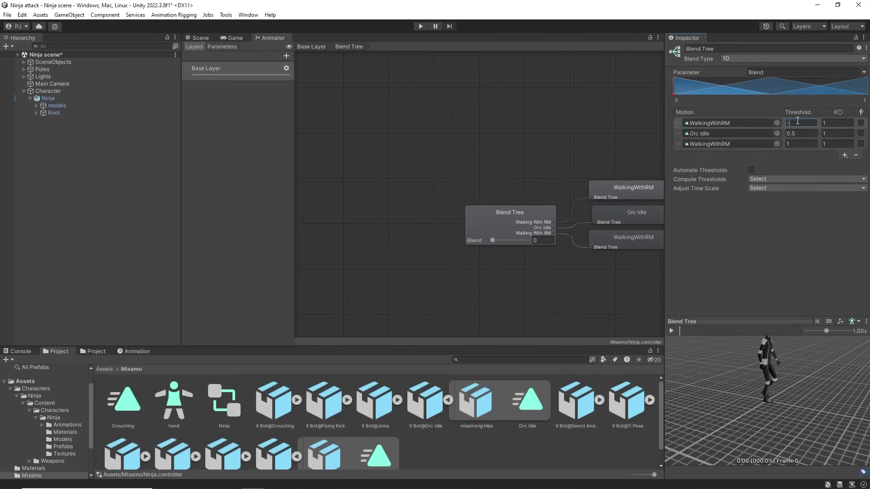
key(Return)
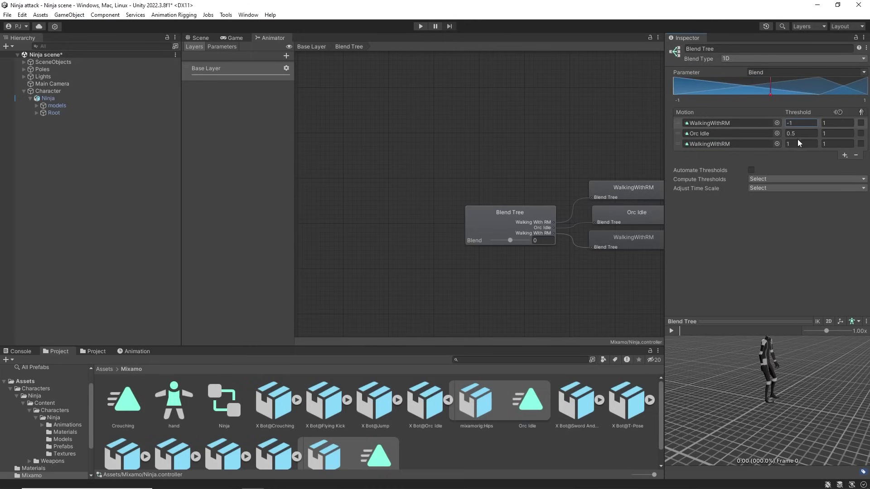
click(797, 133)
text(0)
key(Return)
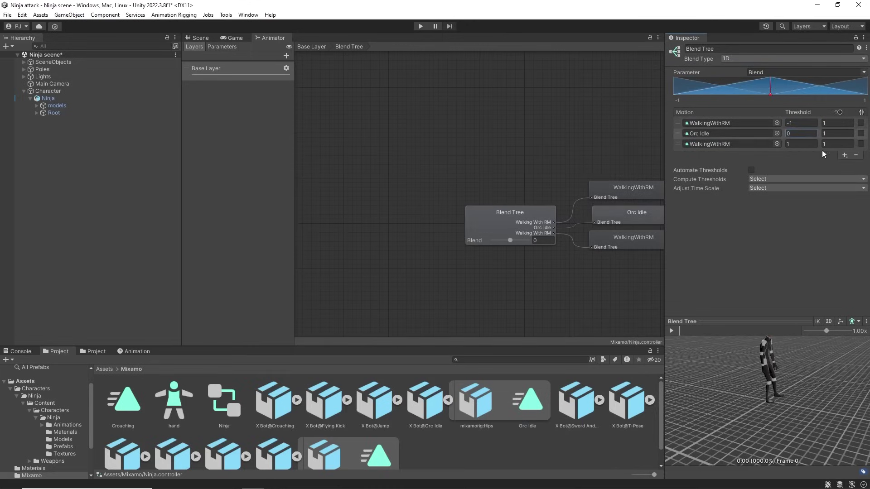
click(829, 124)
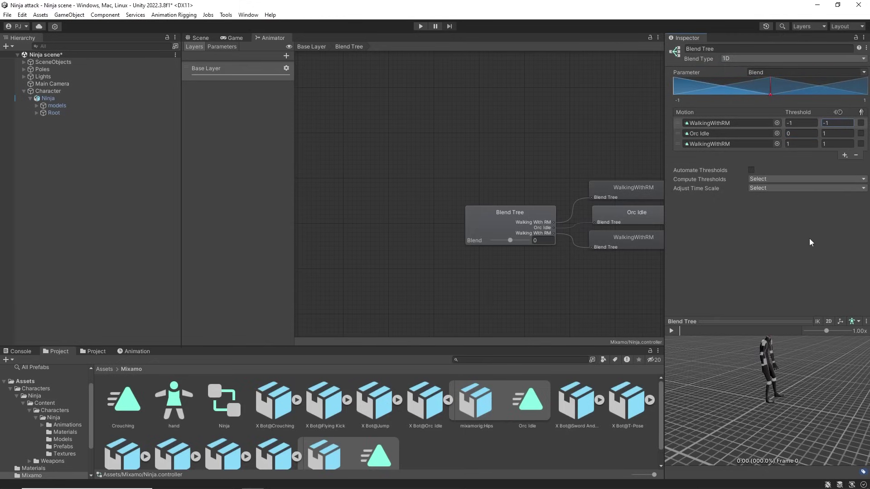
Rename the animator's Blend parameter to Vertical
click(221, 47)
double_click(202, 80)
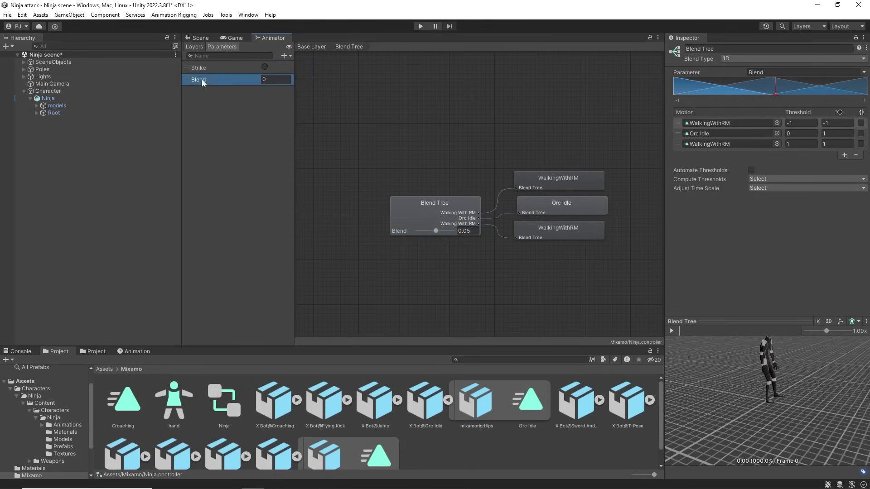
text(Verticslal)
key(Return)
Open the BasicMoveRootMotion script in Visual Studio, review it and BasicMoveNoRootMotion, and return to Unity
click(16, 434)
double_click(218, 401)
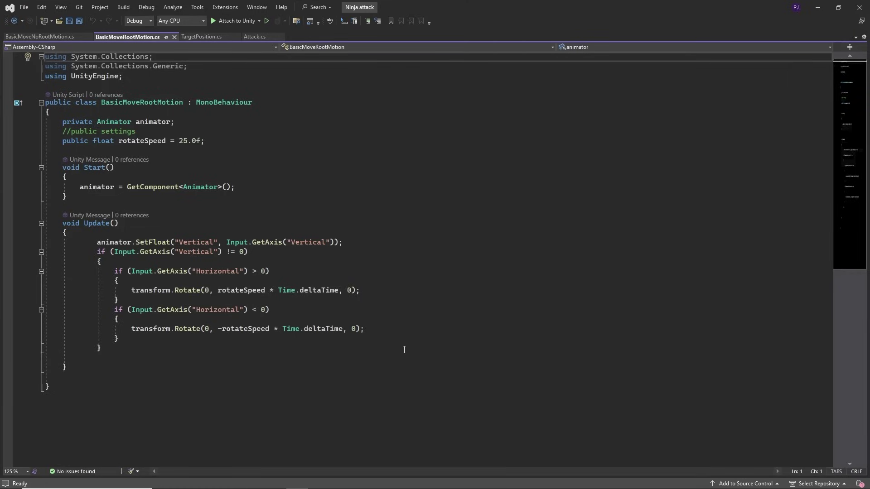
click(30, 36)
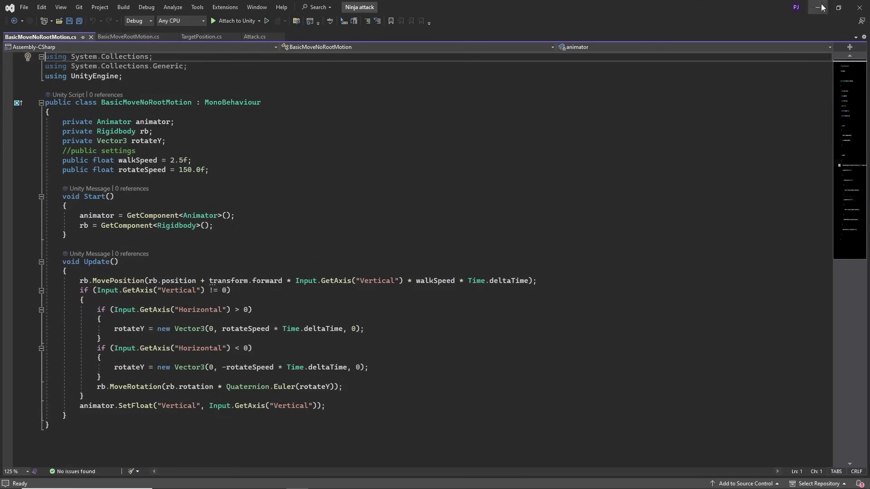
key(alt+Tab)
Check the Cinemachine package in the Package Manager and close the window
click(248, 15)
click(286, 111)
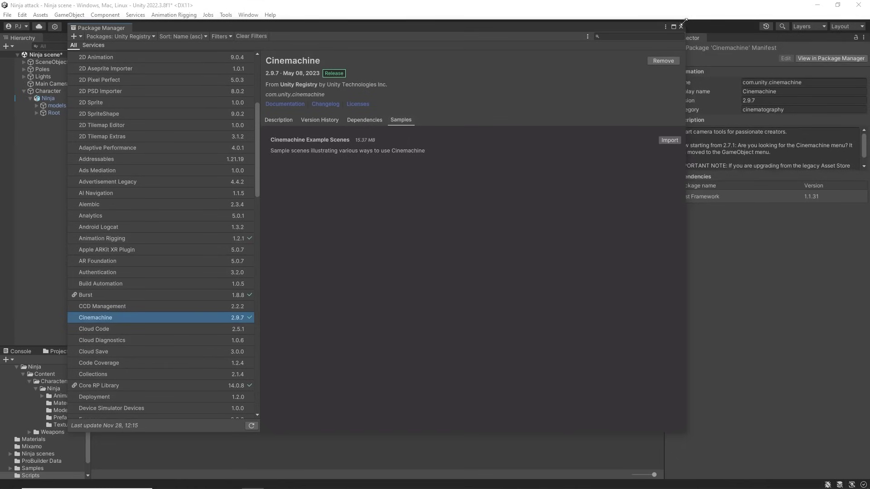
click(681, 27)
Add a Cinemachine Virtual Camera that follows and looks at the Ninja
click(69, 14)
mouse_move(126, 165)
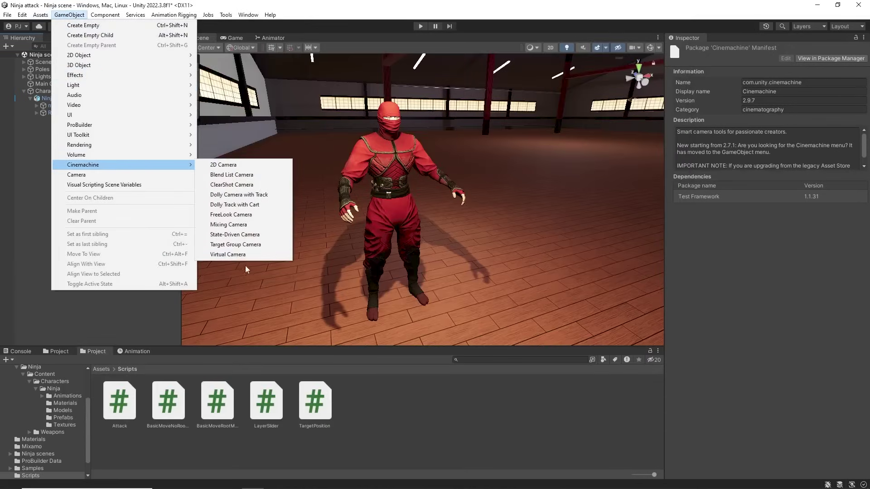
click(228, 254)
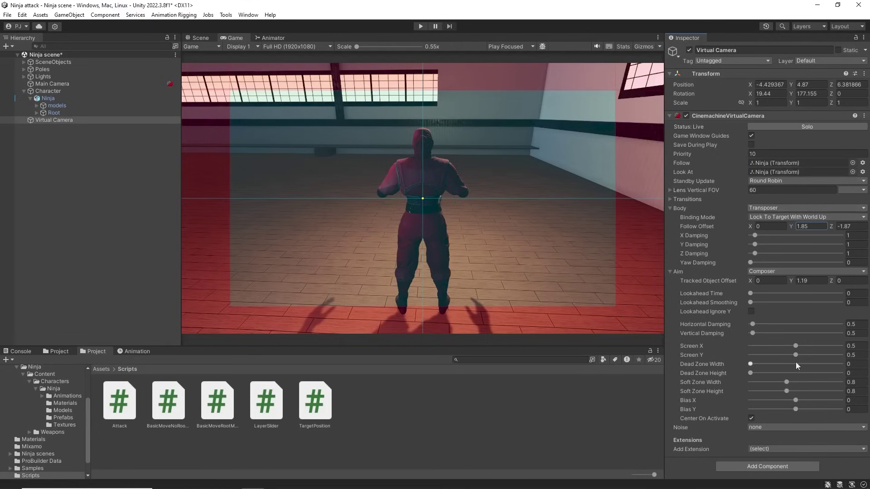
Run the scene and walk and turn the Ninja to check the movement and the following camera
key(ctrl+p)
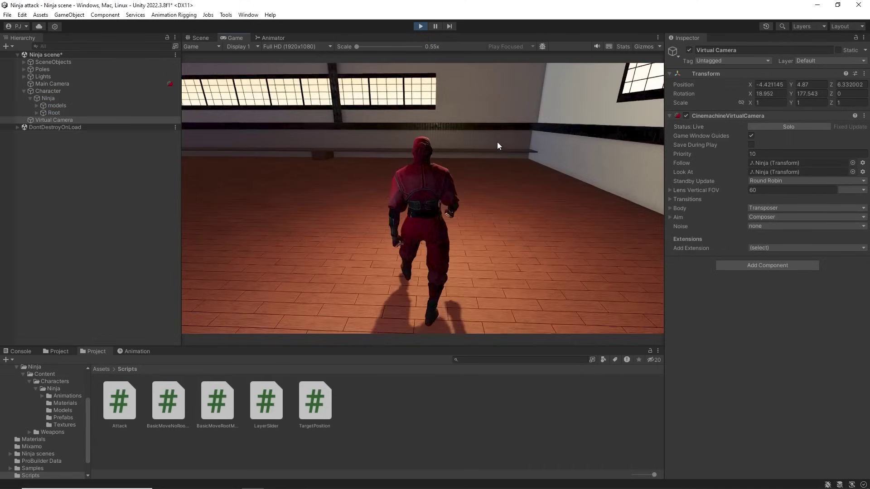
key(a)
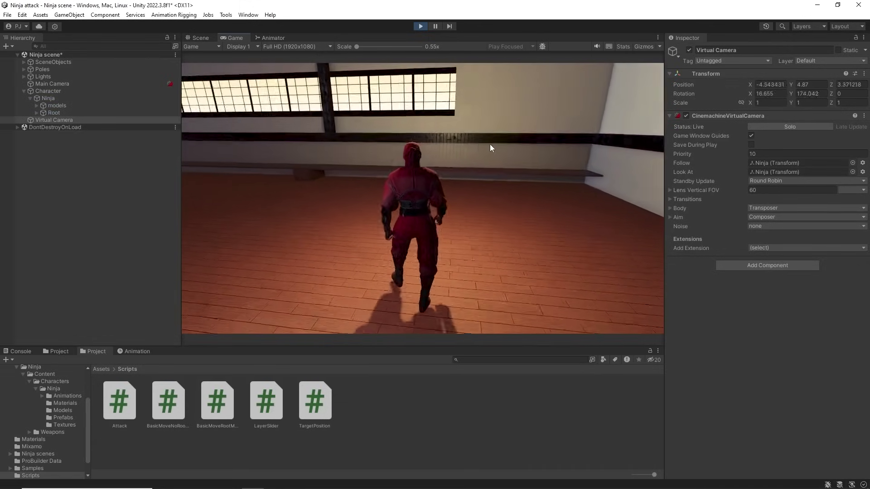
key(w)
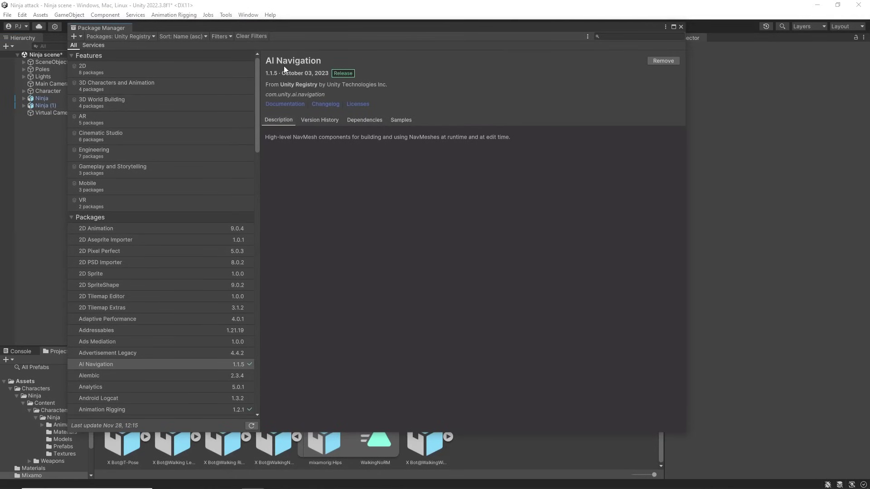
Close the Package Manager and examine the components of the two opponent characters, Ninja and Ninja (1)
click(680, 27)
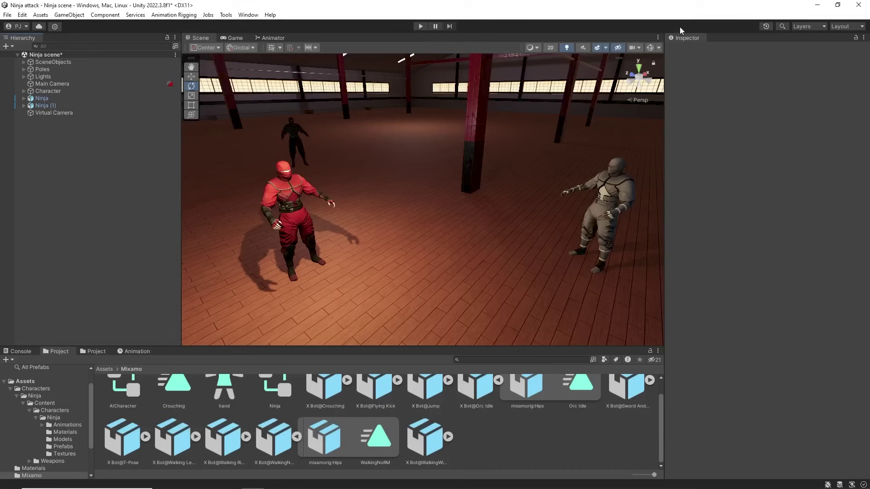
click(42, 99)
click(49, 106)
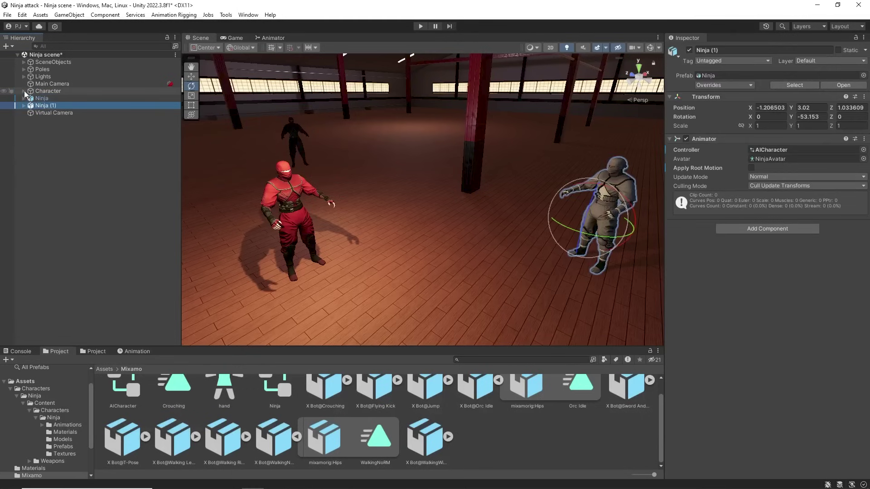
Expand the Character object and check the tag setting of the Ninja inside it
click(24, 91)
click(47, 99)
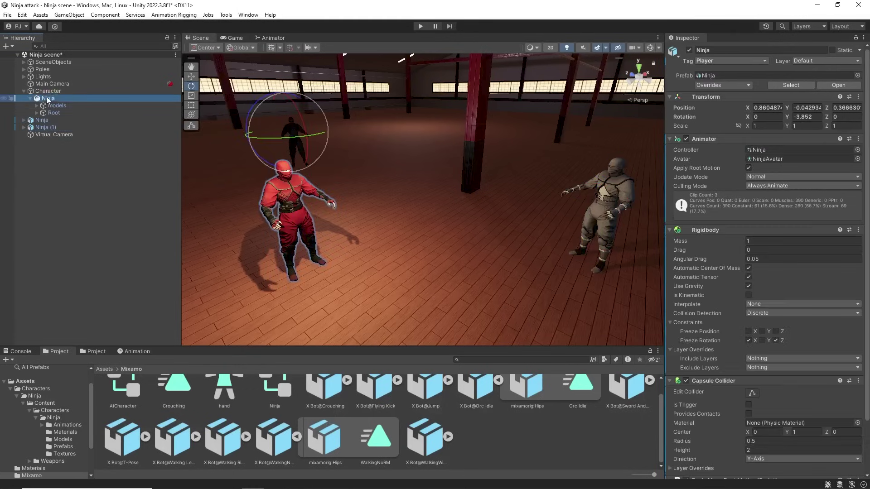
click(719, 61)
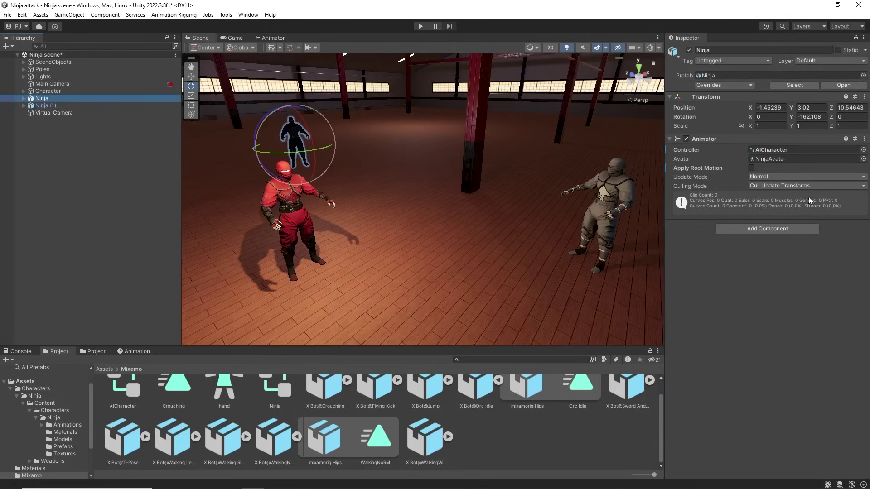
Add a Nav Mesh Agent component to the opponent Ninja
click(771, 229)
text(nav)
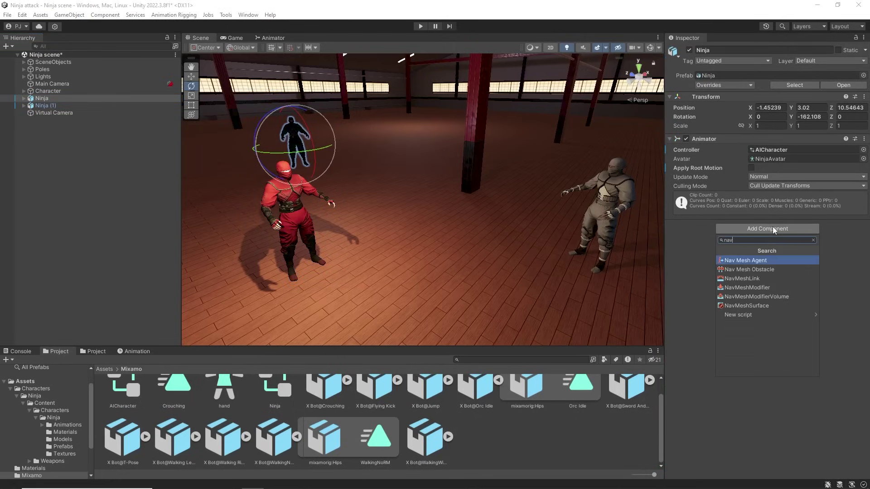
click(749, 260)
Open AIScript from the Scripts folder, examine how it handles the agent's destination and Walking state, and return to Unity
scroll(45, 430, down, 2)
click(31, 475)
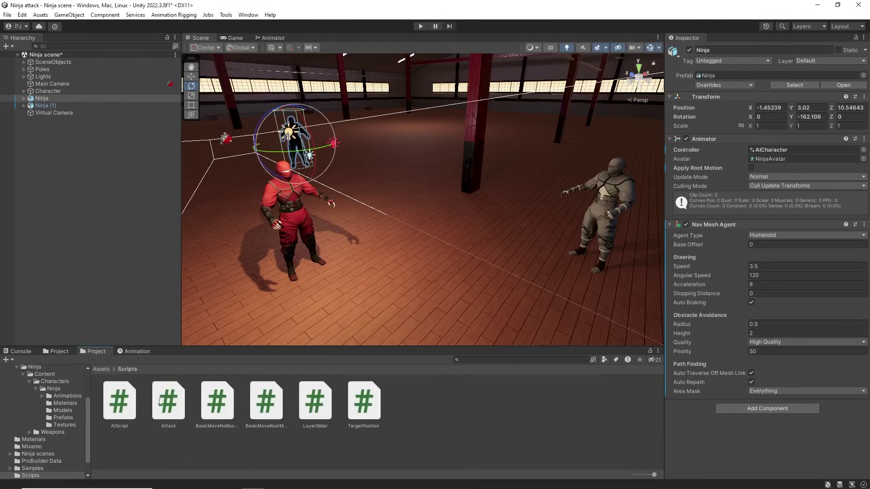
double_click(111, 401)
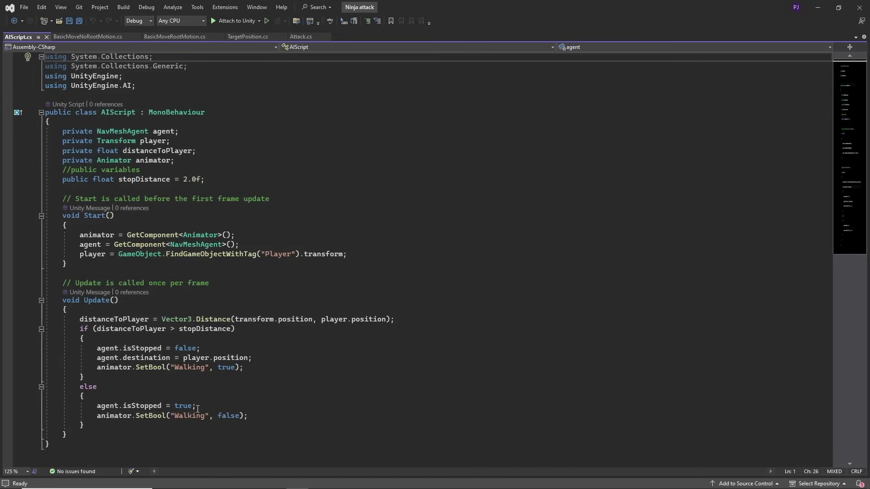
key(alt+Tab)
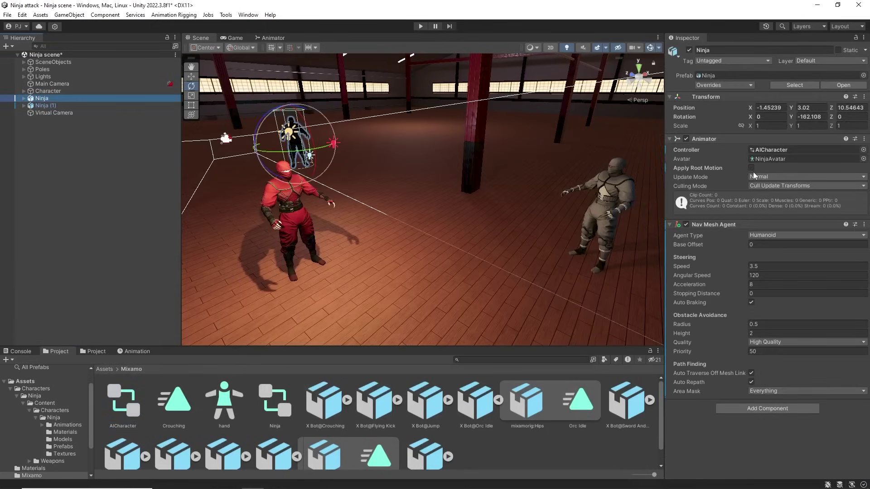
Add the WalkingNoRM and Orc Idle clips as states in the AICharacter animator controller
click(271, 38)
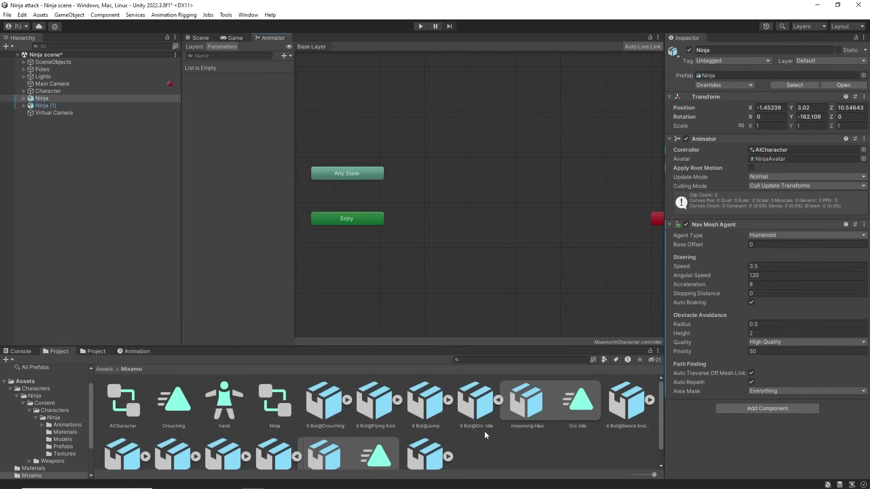
scroll(485, 436, down, 1)
drag(370, 448, 447, 208)
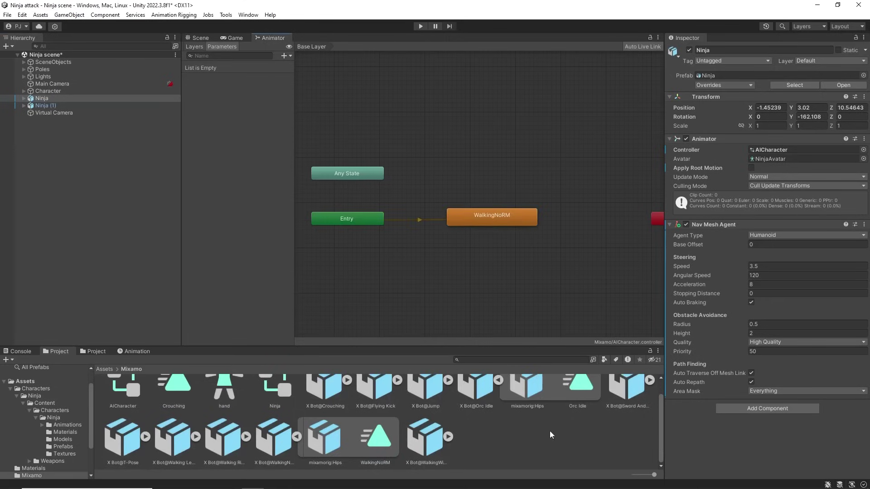
scroll(547, 428, up, 1)
drag(589, 410, 503, 165)
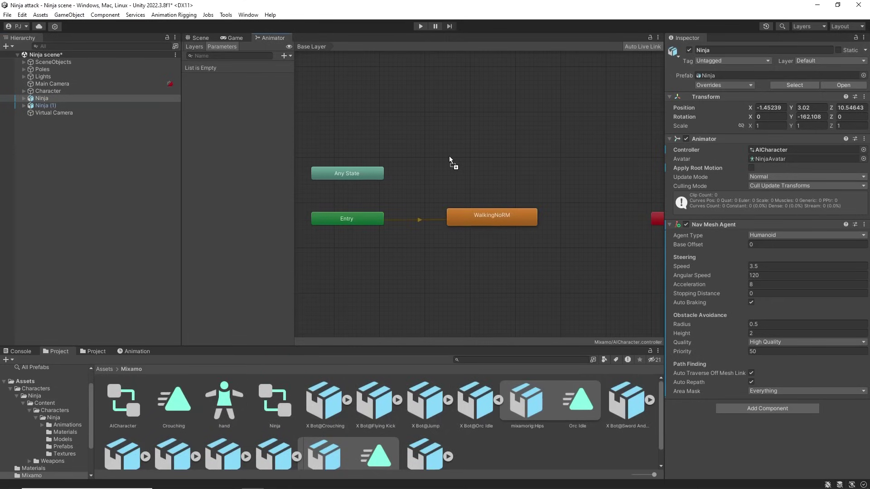
drag(449, 159, 469, 254)
Make Orc Idle the layer's default state and arrange WalkingNoRM directly above it
right_click(474, 172)
click(493, 187)
drag(491, 219, 474, 153)
drag(487, 249, 477, 208)
Create transitions in both directions between Orc Idle and WalkingNoRM
right_click(474, 215)
click(498, 221)
click(471, 158)
right_click(481, 154)
click(503, 159)
click(477, 214)
Add a Bool parameter named Walking to the AICharacter controller
click(284, 55)
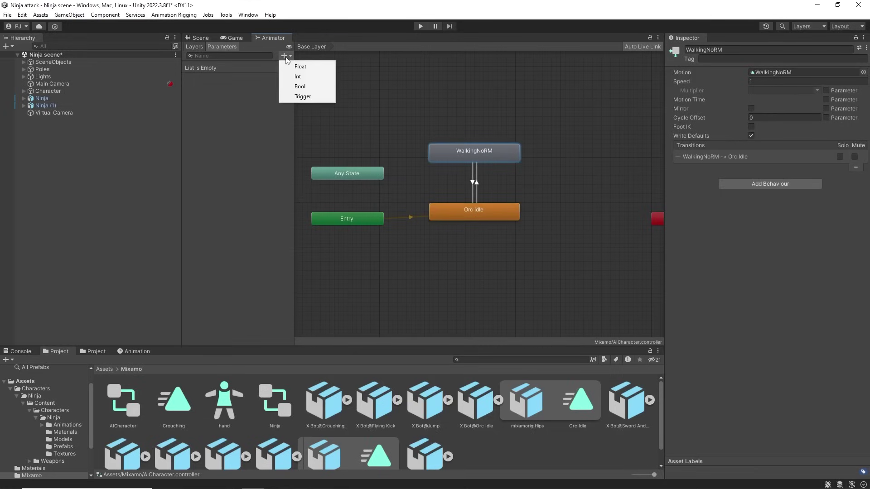
click(300, 86)
text(Walking)
key(Return)
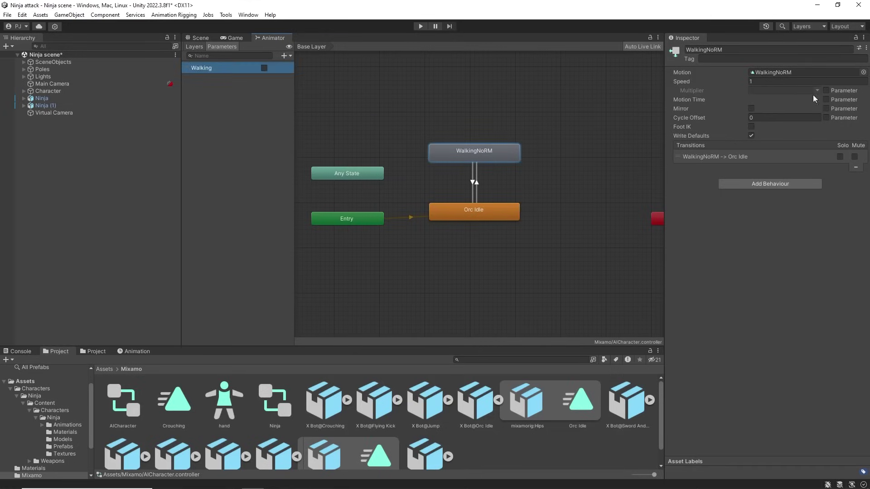
Condition the Orc Idle to WalkingNoRM transition on Walking true and the return transition on Walking false, both without exit time
click(476, 183)
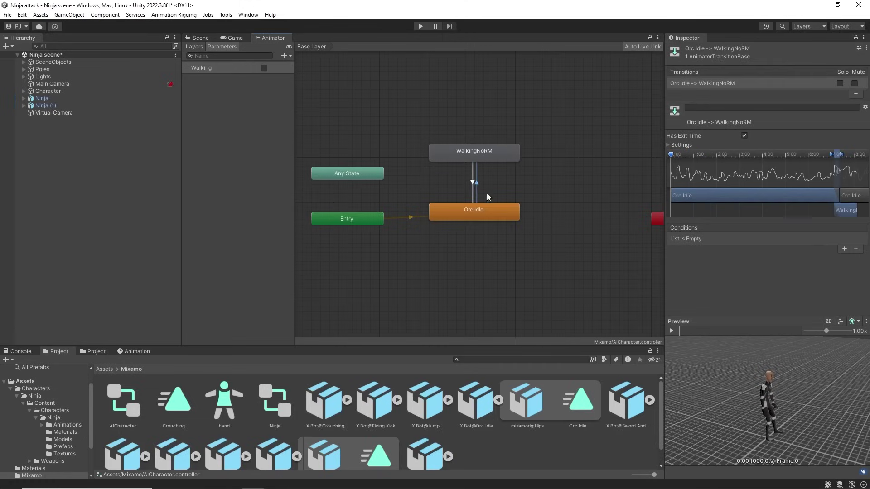
click(843, 249)
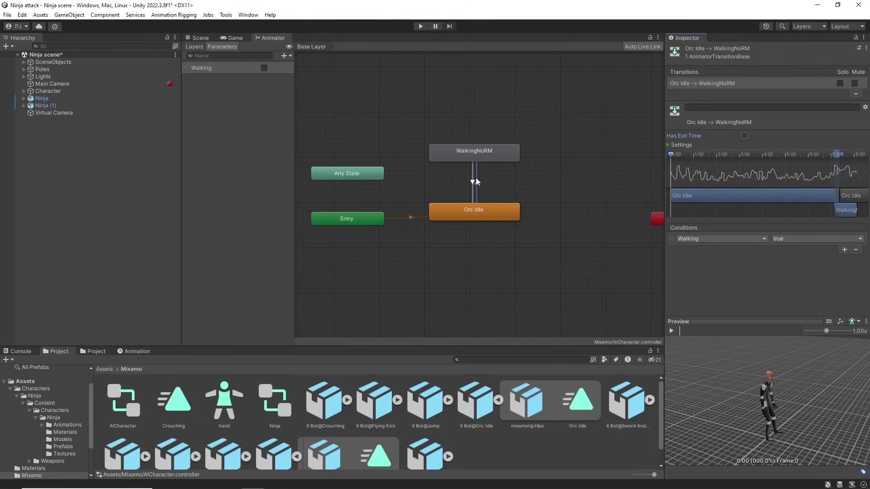
click(476, 181)
click(844, 249)
click(828, 239)
click(783, 257)
click(744, 136)
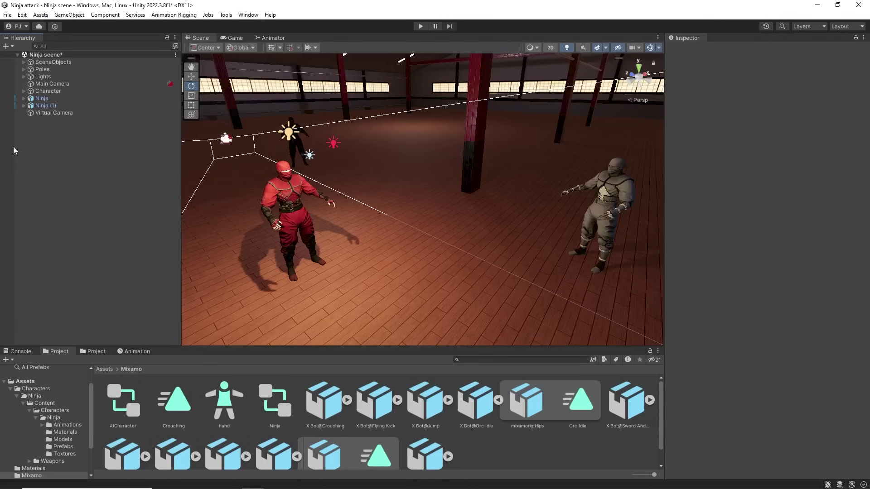
Deactivate the Character, Ninja and Ninja (1) objects together
click(42, 90)
shift+click(46, 106)
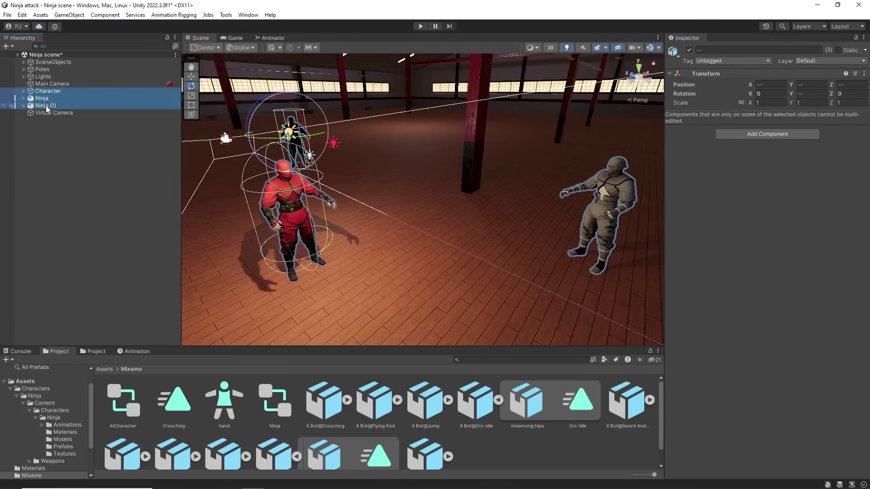
click(690, 50)
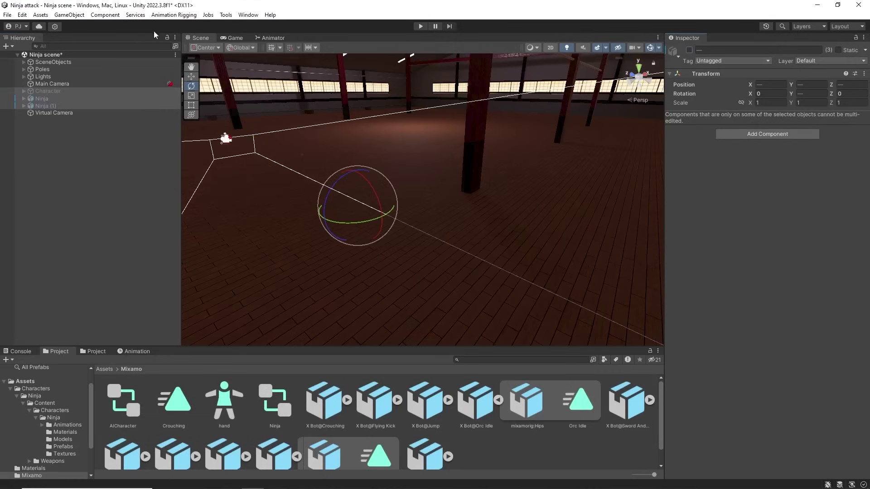
Create a NavMesh Surface object and bake its navigation mesh with the Humanoid agent type
click(68, 15)
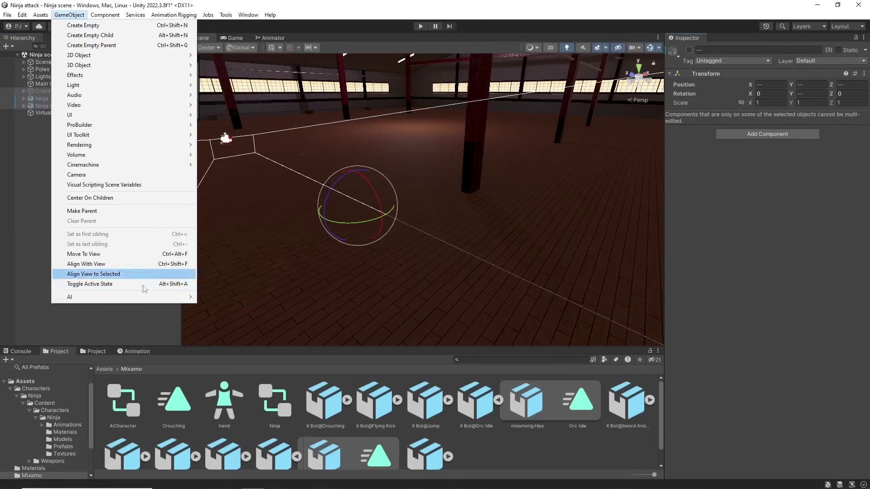
mouse_move(150, 297)
click(272, 295)
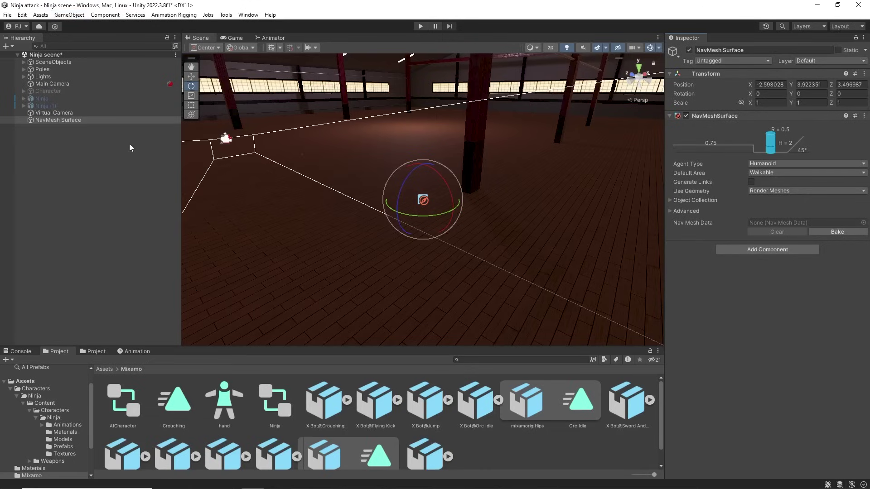
click(851, 232)
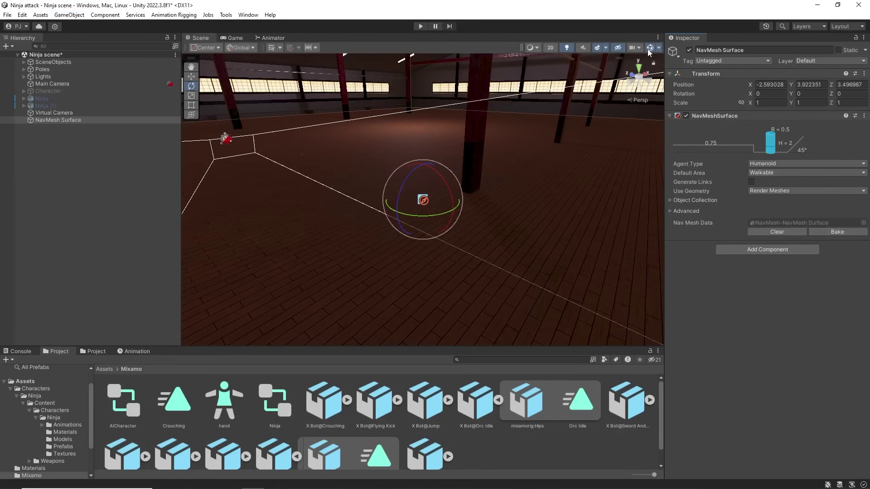
Display the AI Navigation overlay in the Scene view as an expanded panel
click(658, 39)
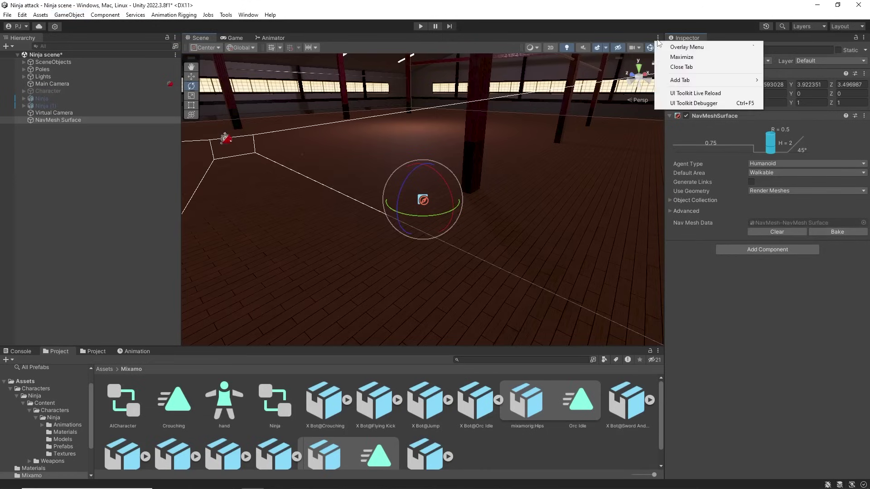
click(685, 47)
click(413, 174)
right_click(653, 336)
click(679, 343)
click(596, 271)
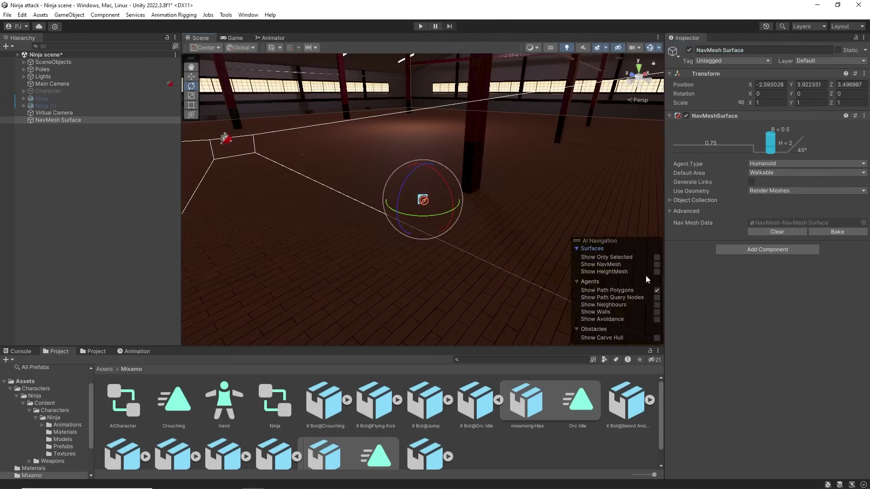
Show the NavMesh to examine the walkable floor around the poles, and hide it again along with the AI Navigation overlay
click(656, 264)
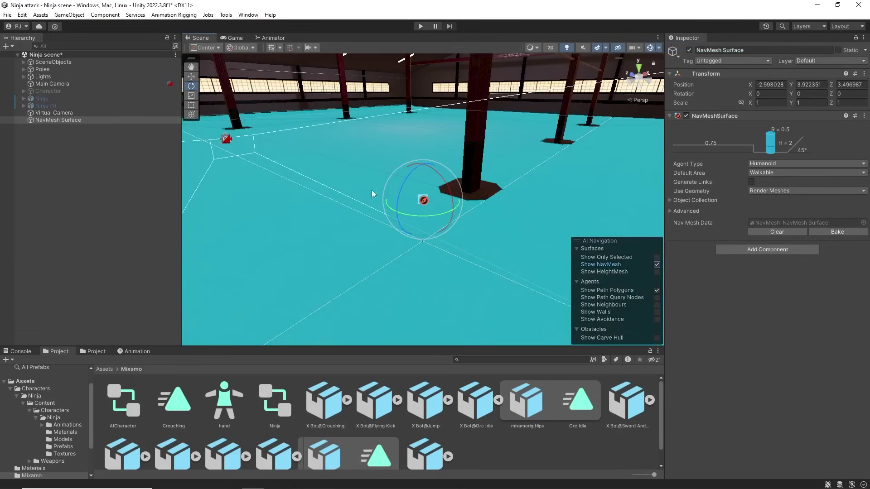
right_drag(381, 188, 490, 194)
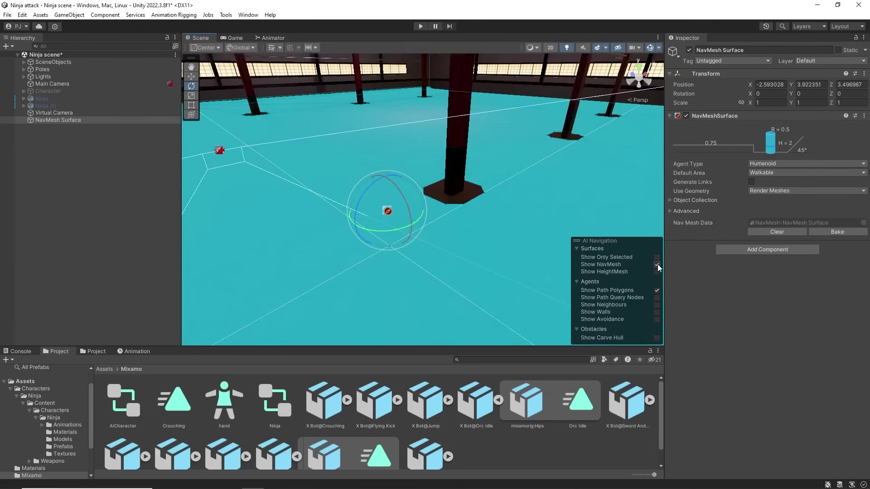
click(657, 265)
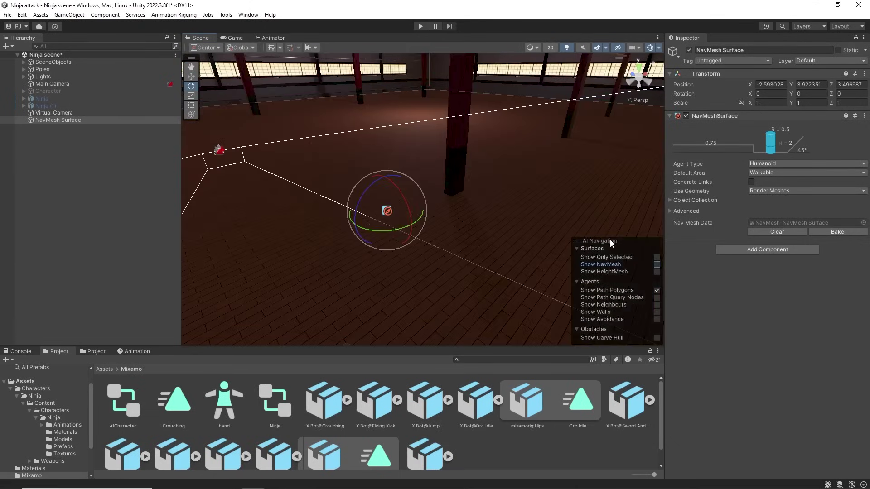
right_click(611, 244)
click(631, 249)
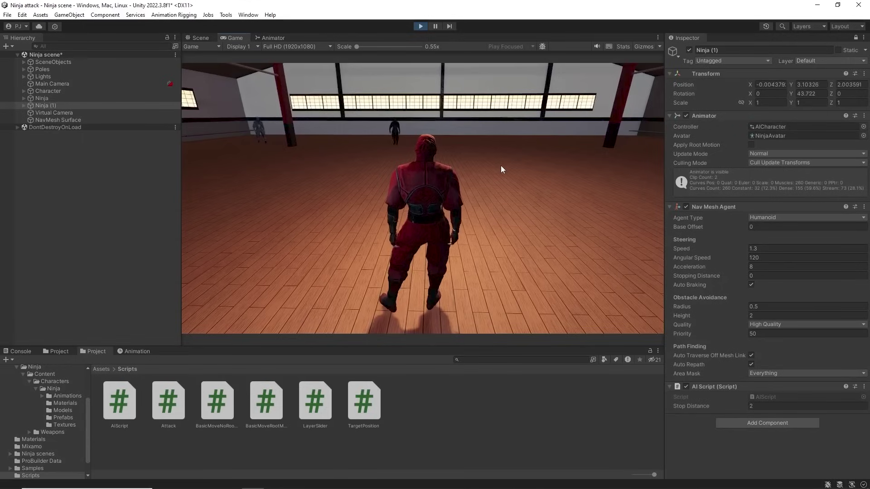
Walk the Ninja forward in the running scene to check how the two opponents follow
key(w)
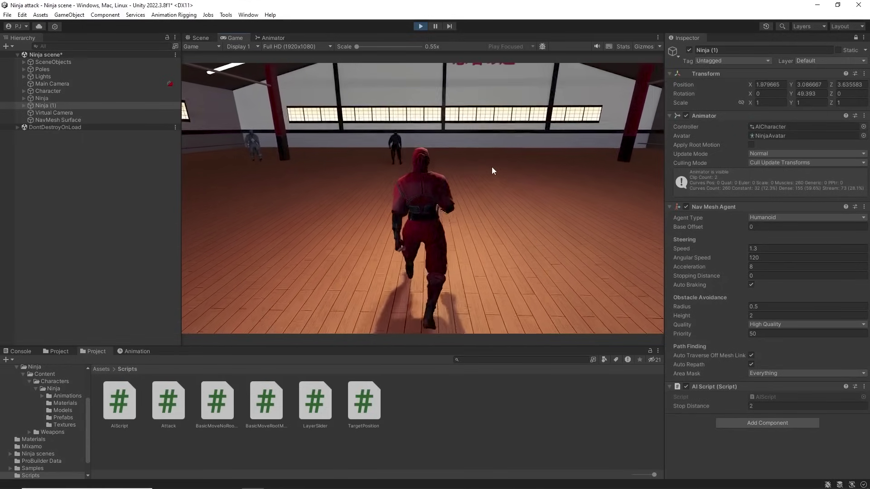